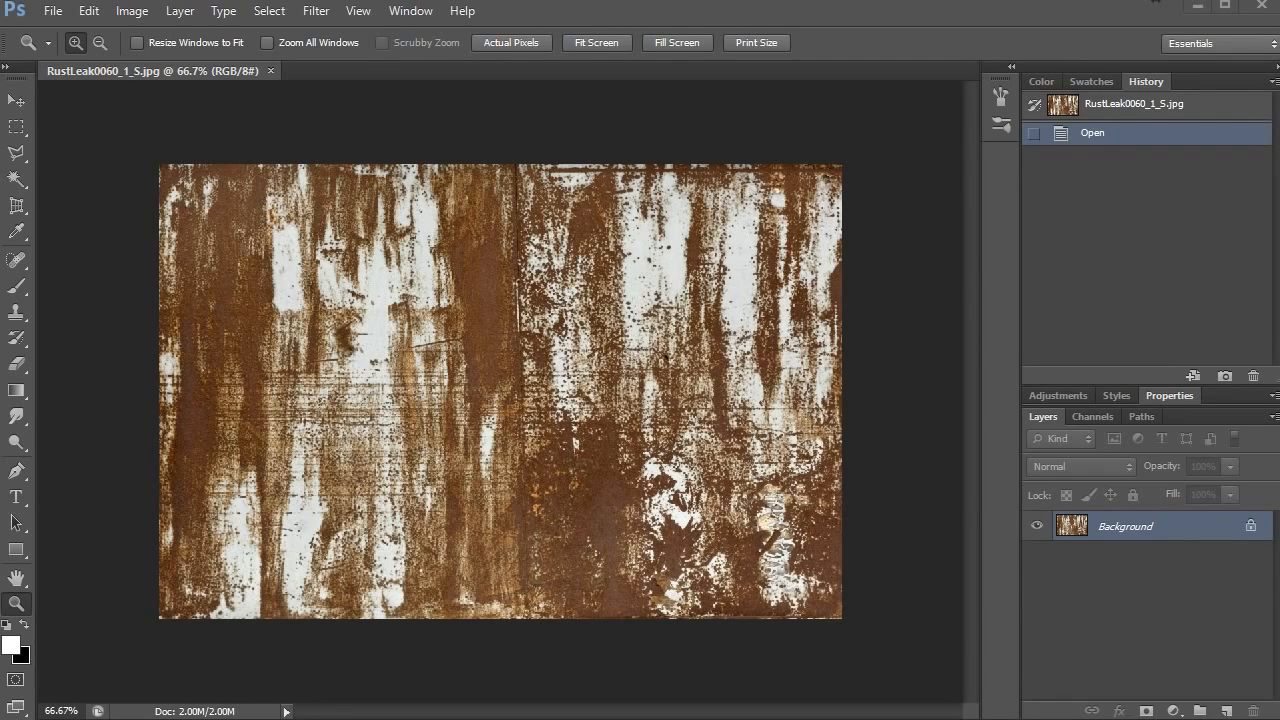
# - Crop the rust texture image to a square taken from its left part using the Perspective Crop tool
pyautogui.press('v')
pyautogui.press('q')
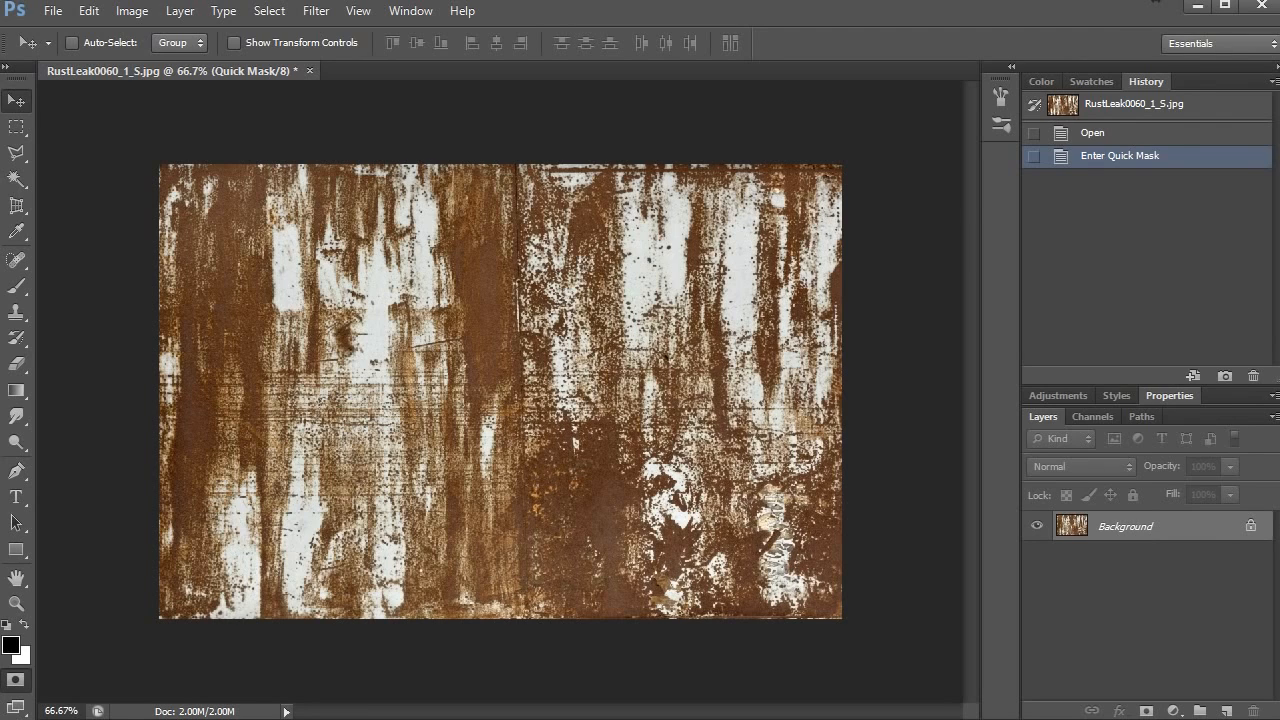
pyautogui.press('c')
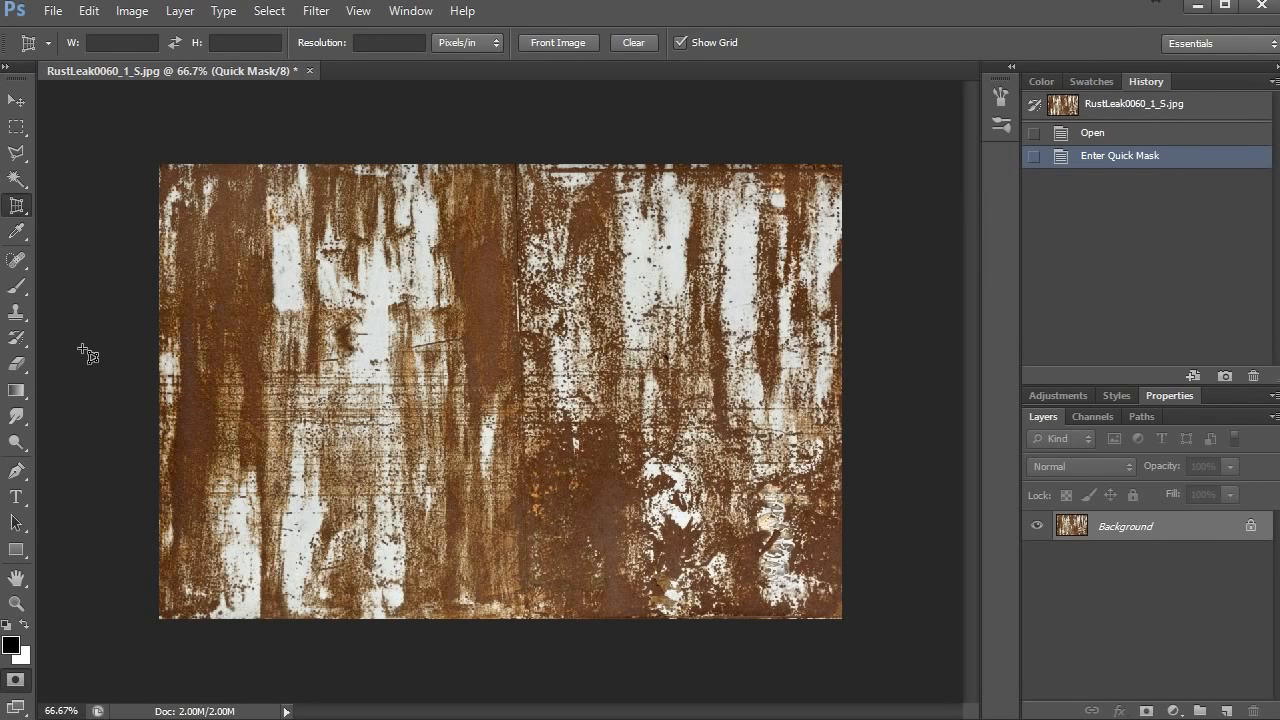
pyautogui.click(18, 209)
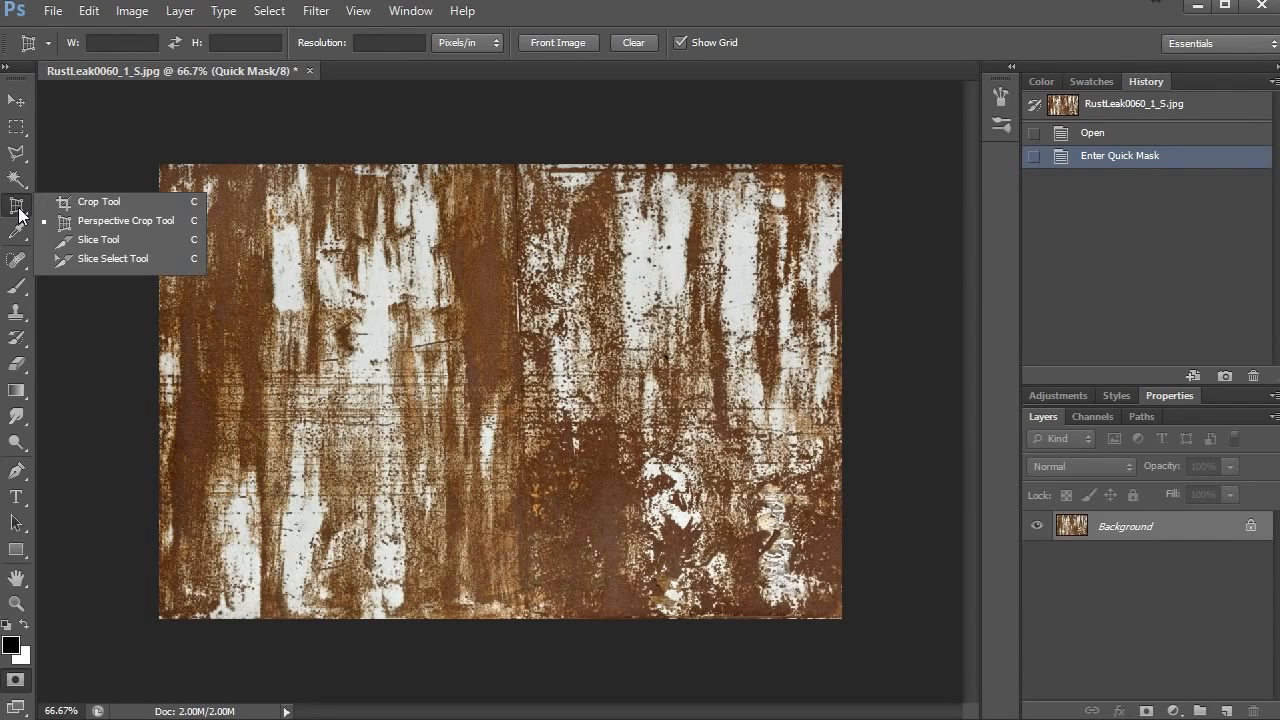
pyautogui.click(111, 222)
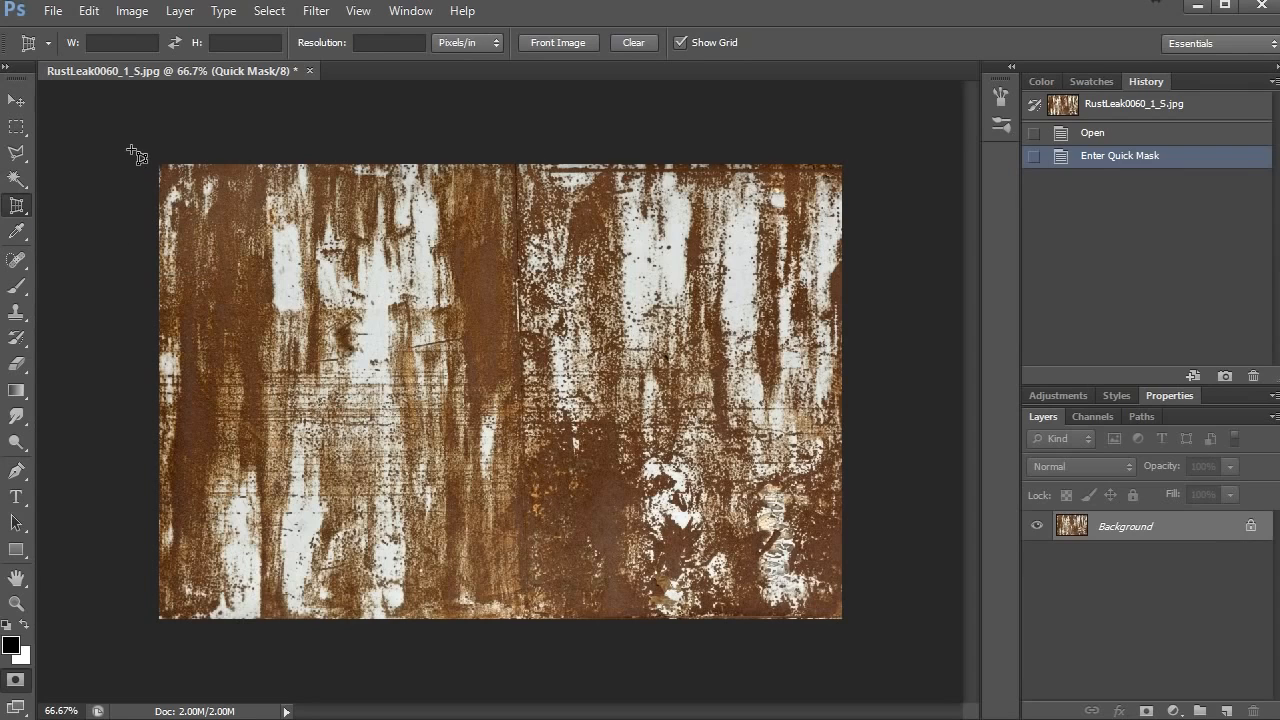
pyautogui.moveTo(131, 145); pyautogui.dragTo(660, 697)
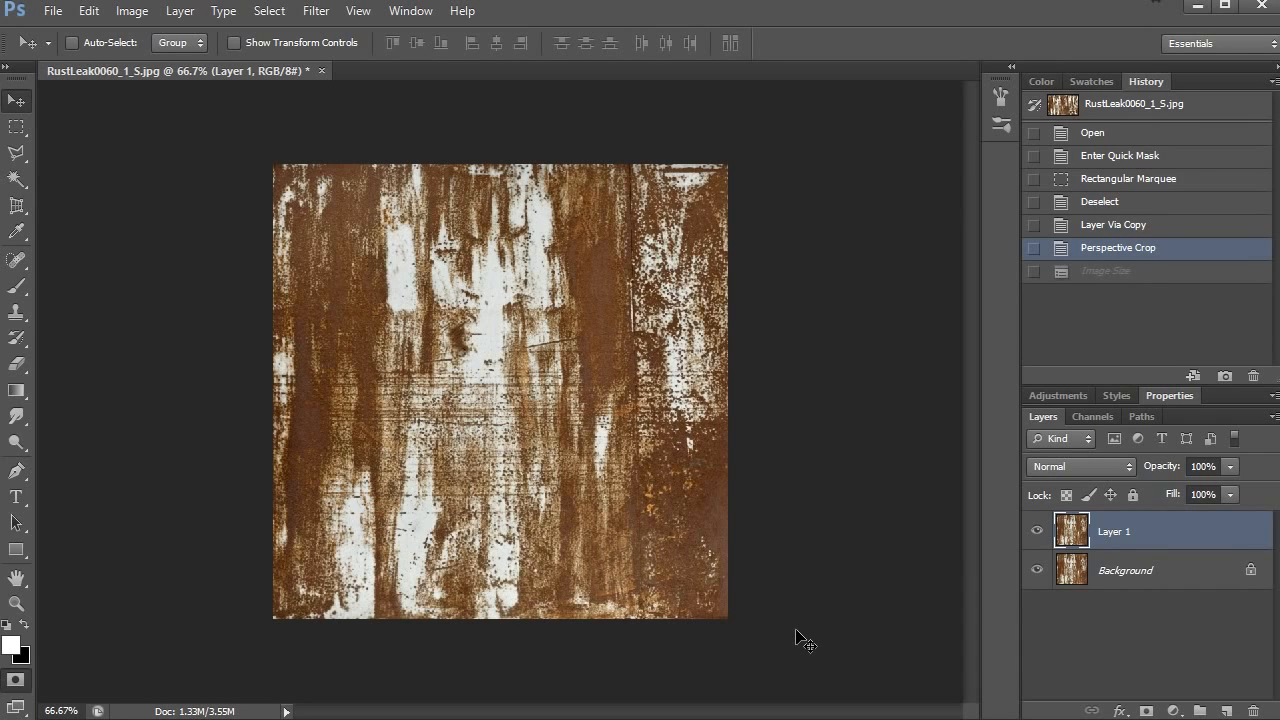
# - Resize the cropped image to 512 × 512 pixels with constrained proportions
pyautogui.click(128, 12)
pyautogui.click(182, 158)
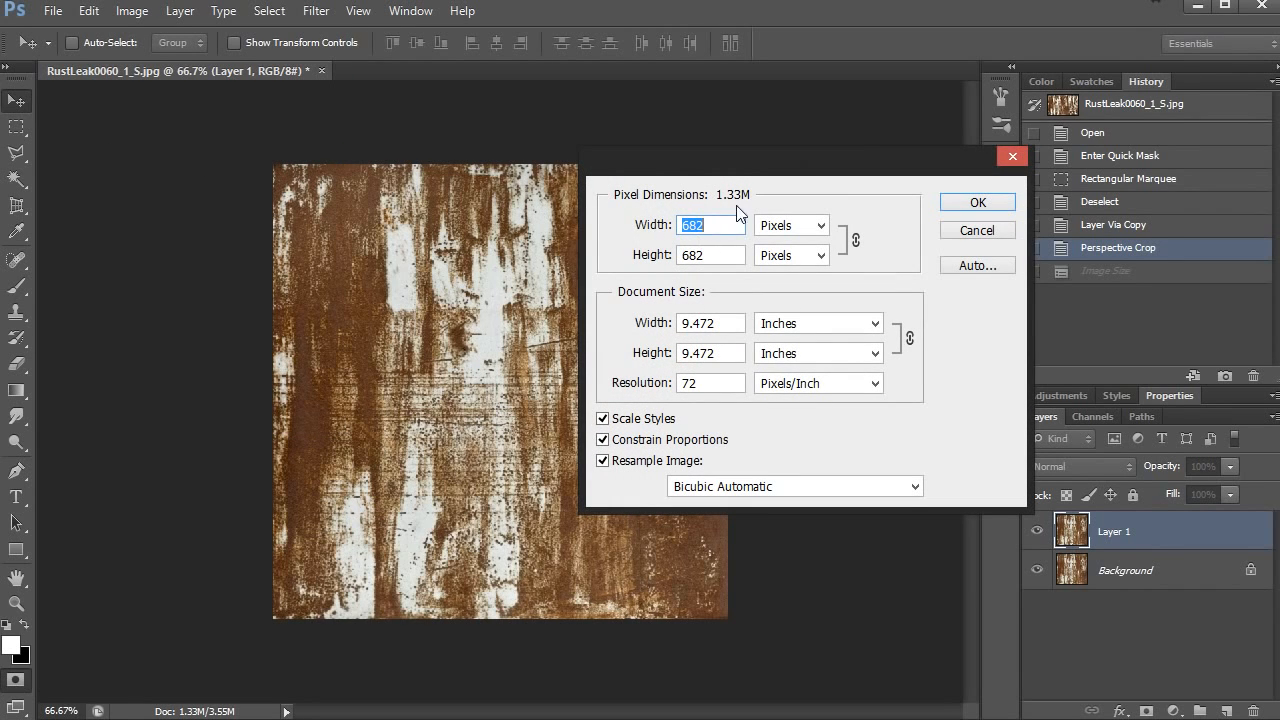
pyautogui.moveTo(749, 175); pyautogui.dragTo(708, 172)
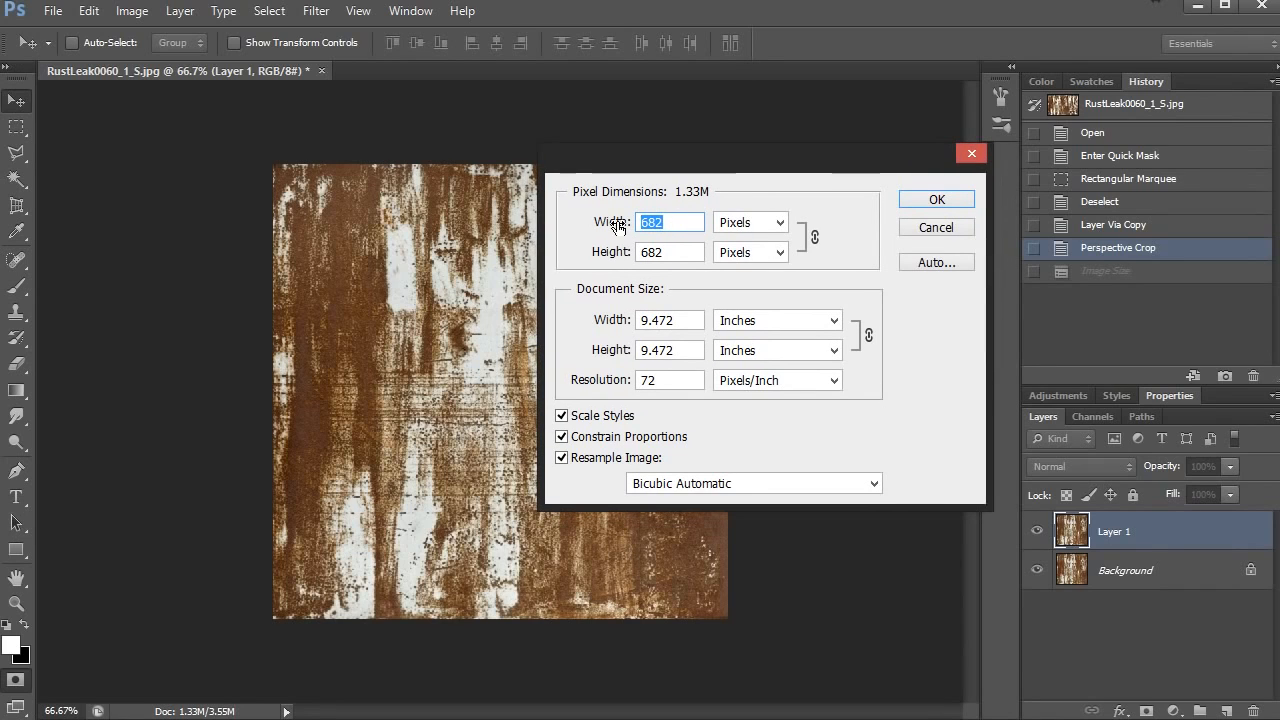
pyautogui.write('512')
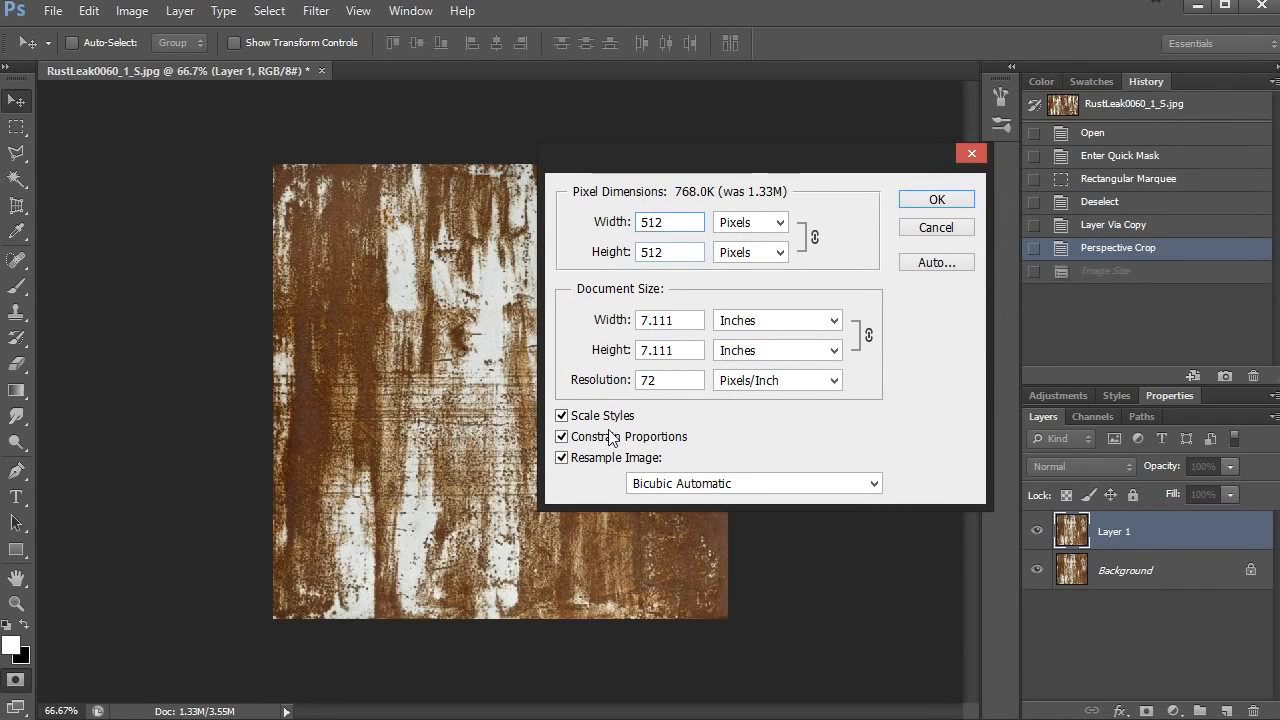
pyautogui.click(561, 439)
pyautogui.click(561, 439)
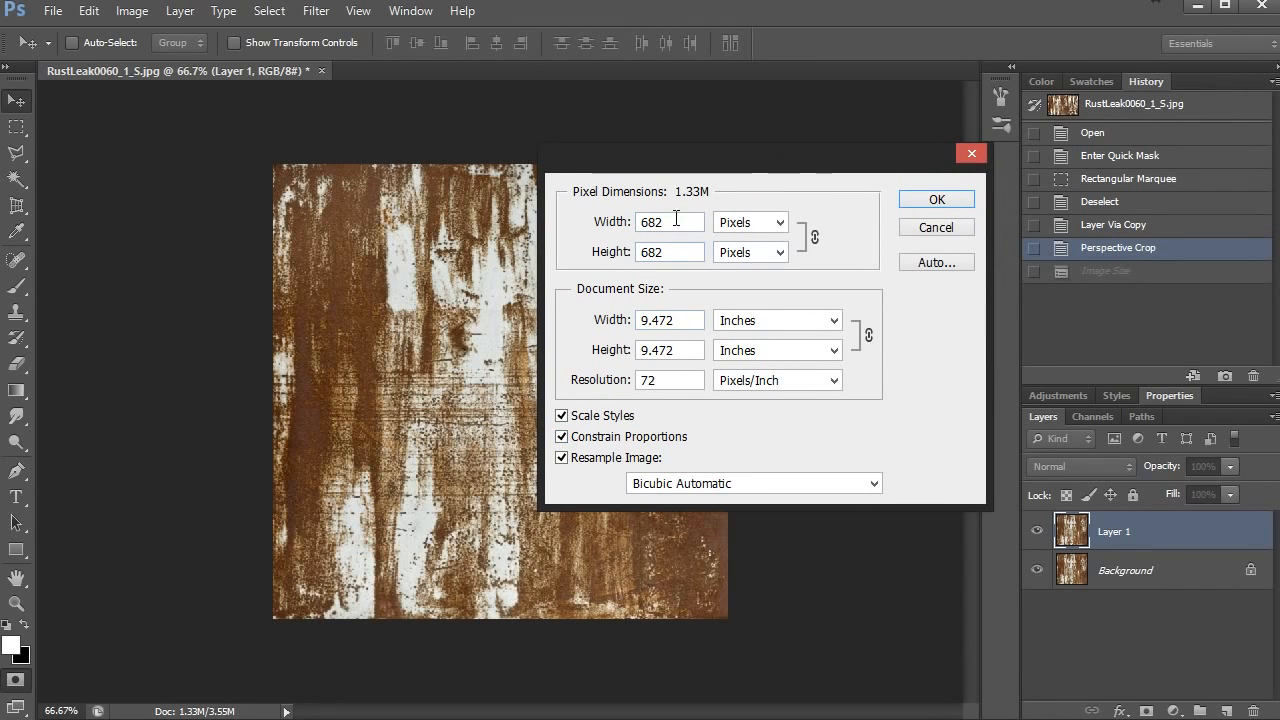
pyautogui.moveTo(676, 220); pyautogui.dragTo(612, 232)
pyautogui.write('512')
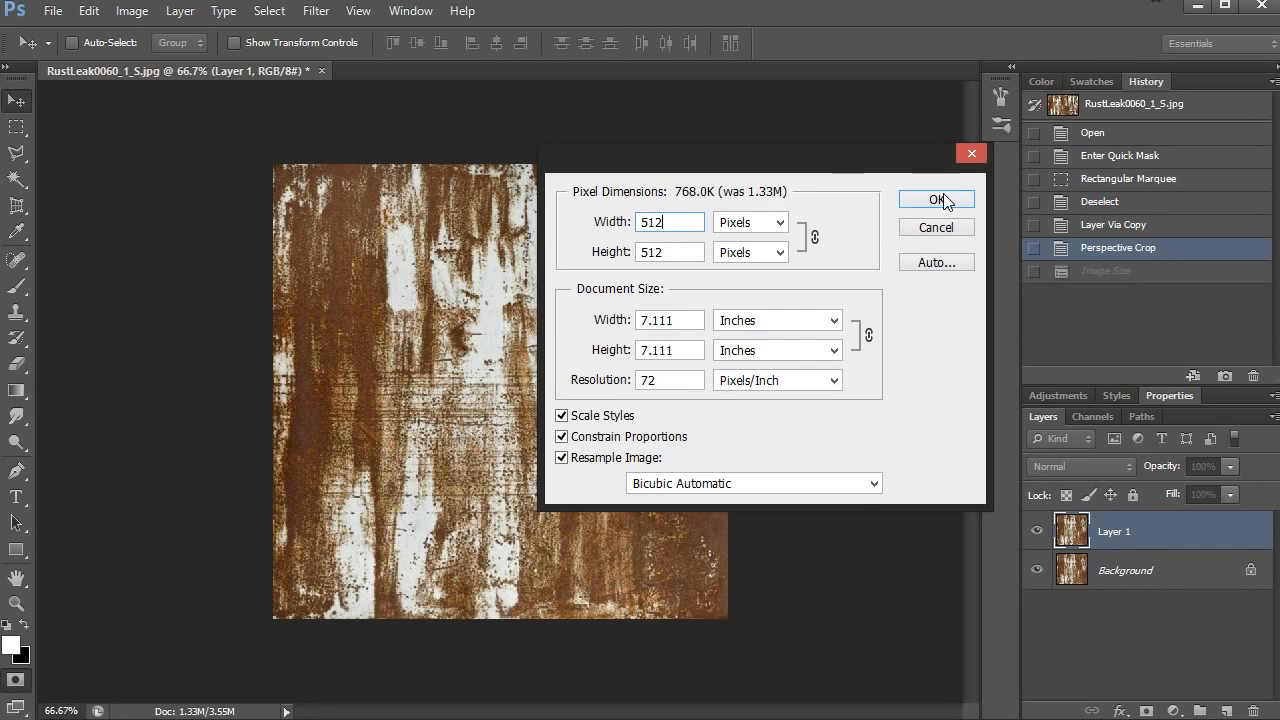
pyautogui.click(936, 199)
# - Apply the Offset filter to Layer 1 with 256 pixels horizontal, 256 pixels vertical and Wrap Around for undefined areas
pyautogui.press('z')
pyautogui.click(497, 300)
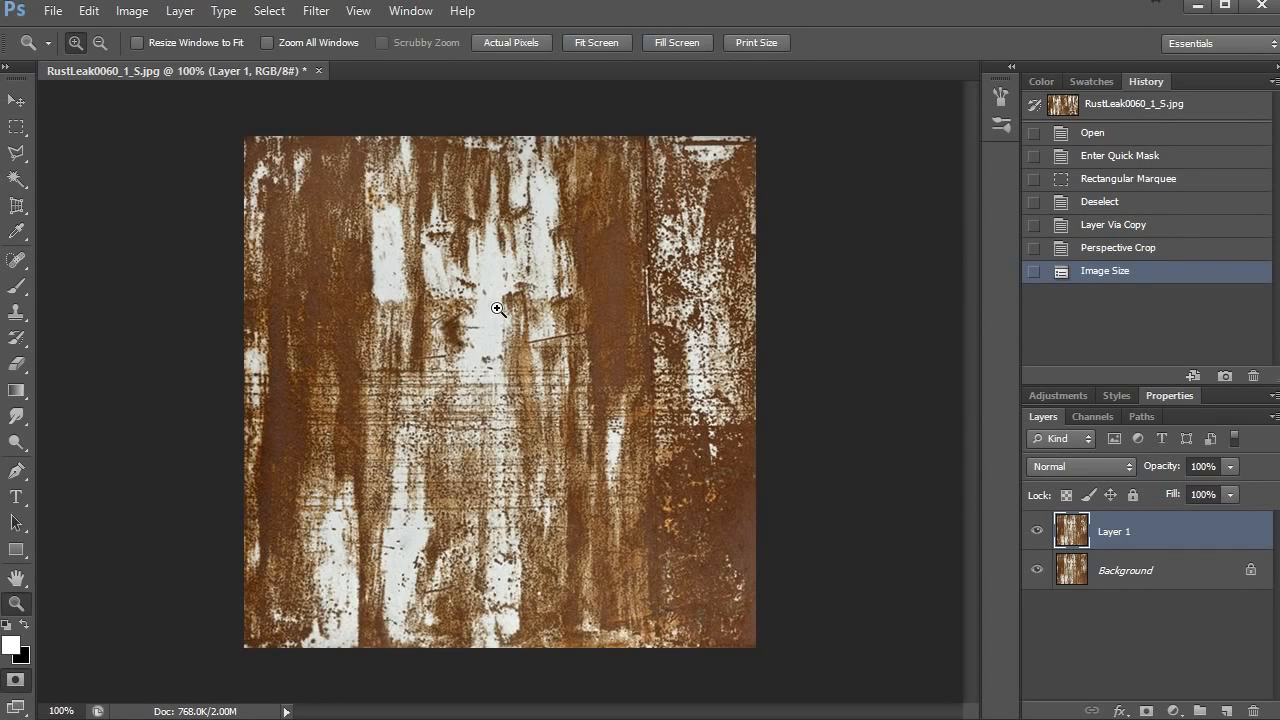
pyautogui.press('v')
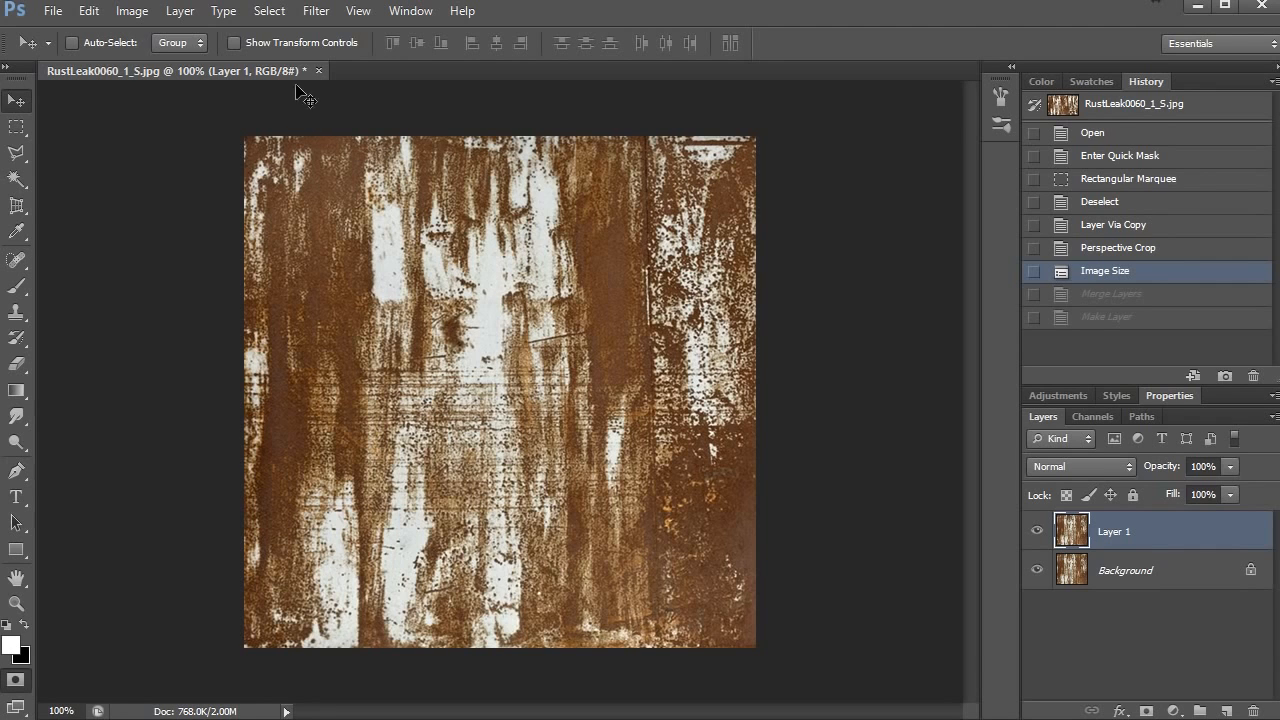
pyautogui.click(315, 11)
pyautogui.moveTo(371, 363)
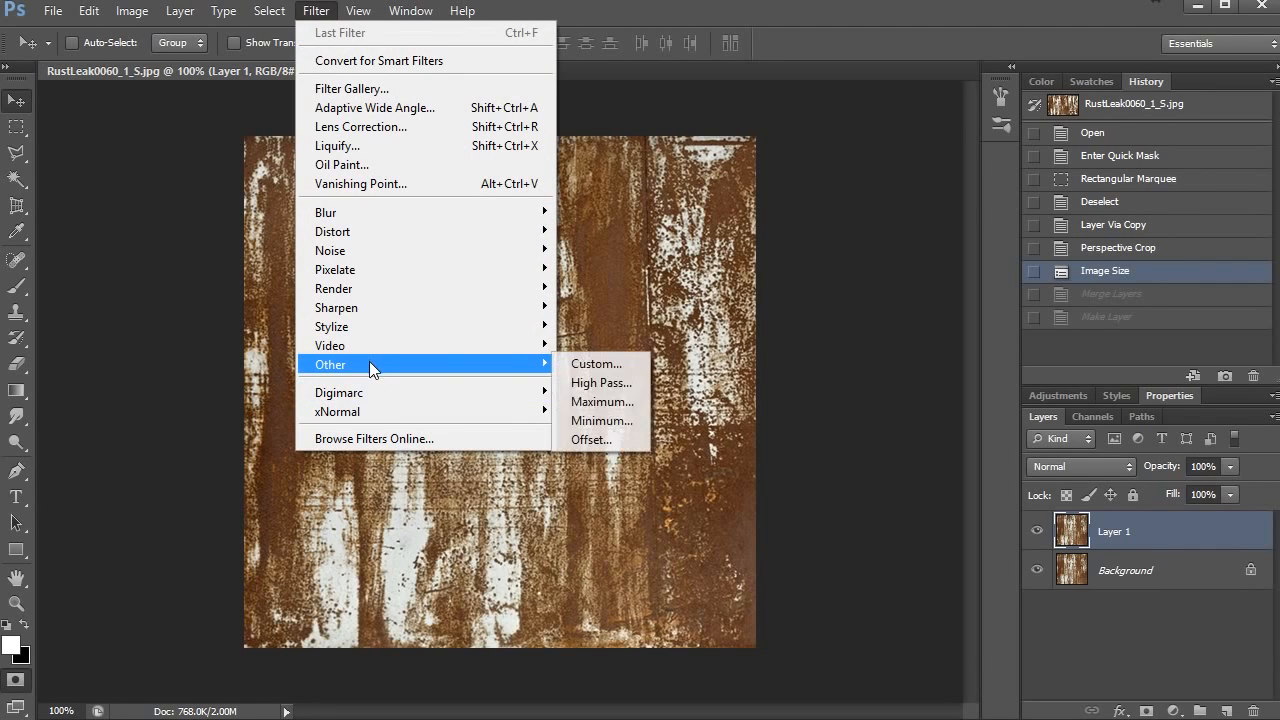
pyautogui.click(583, 438)
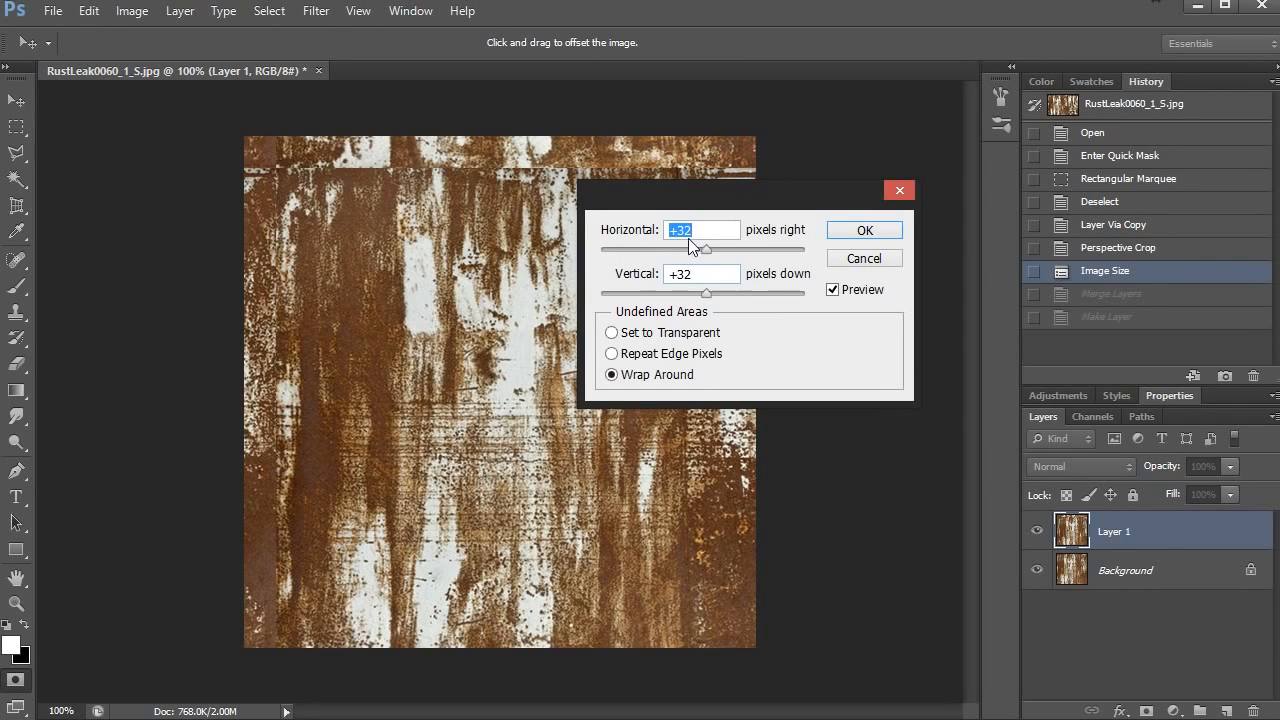
pyautogui.press('Tab')
pyautogui.click(724, 234)
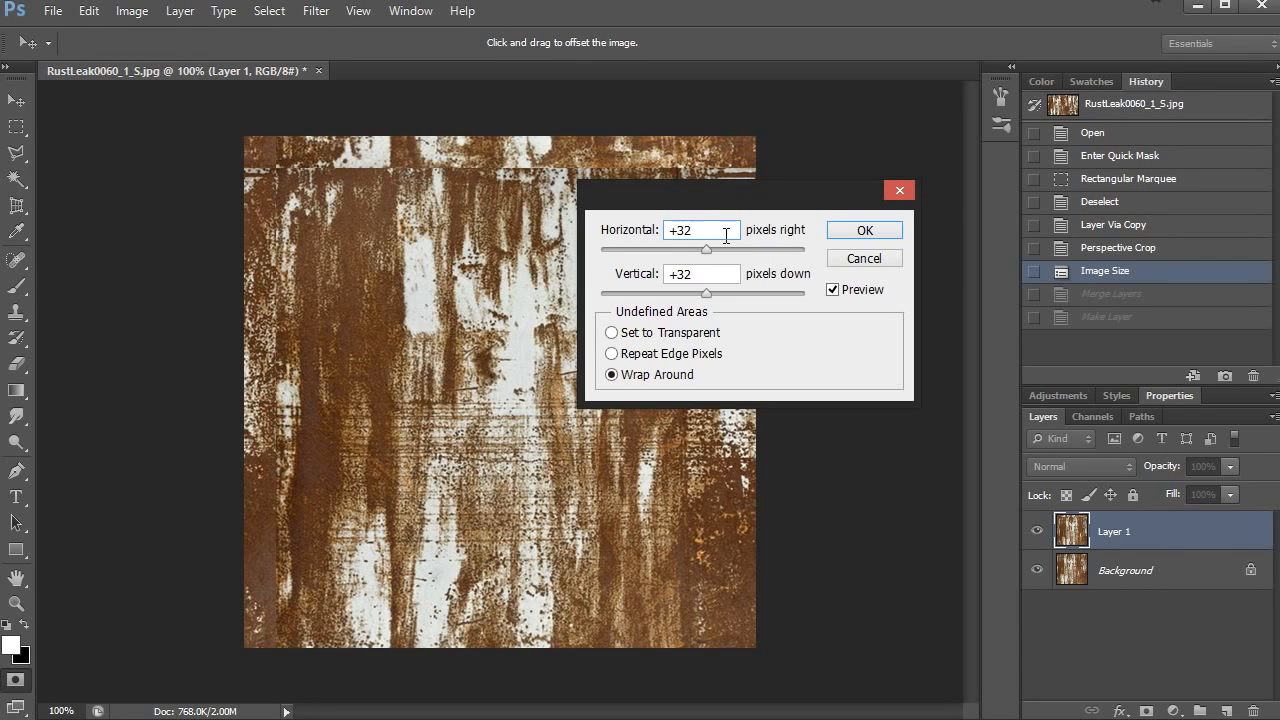
pyautogui.moveTo(700, 234); pyautogui.dragTo(638, 241)
pyautogui.moveTo(712, 277); pyautogui.dragTo(638, 276)
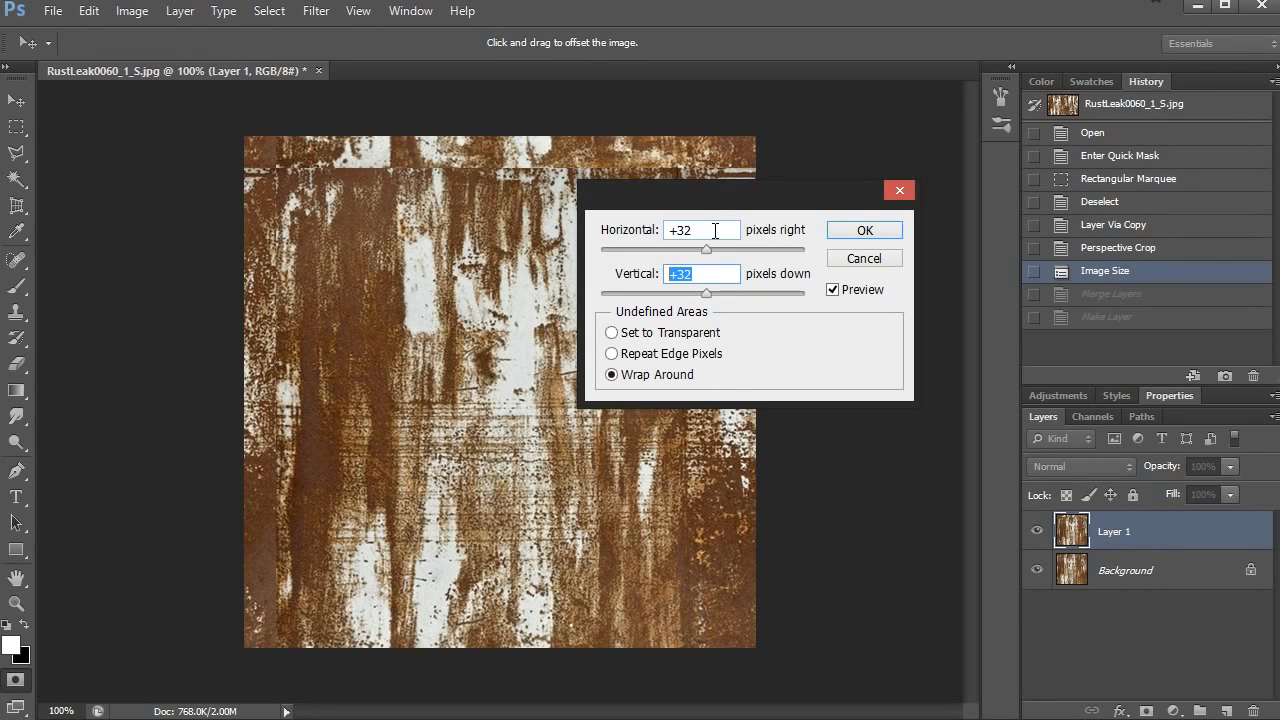
pyautogui.moveTo(715, 231); pyautogui.dragTo(651, 234)
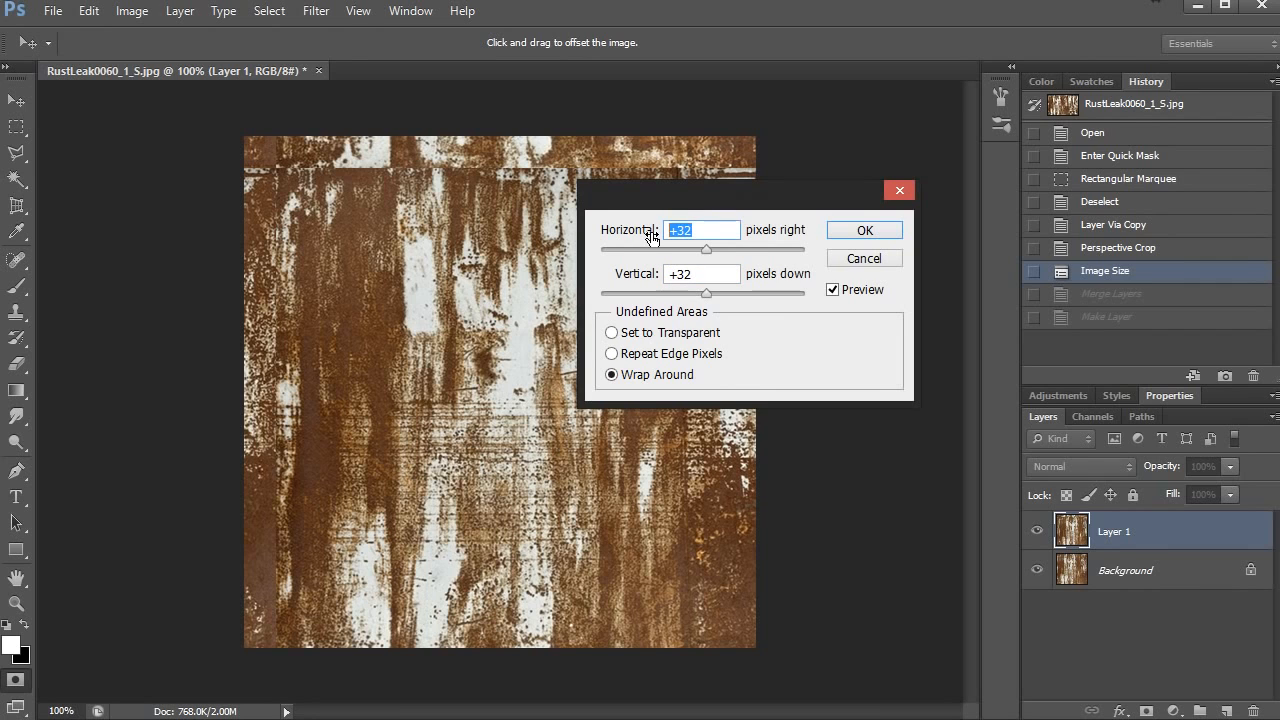
pyautogui.write('256')
pyautogui.doubleClick(679, 274)
pyautogui.write('256')
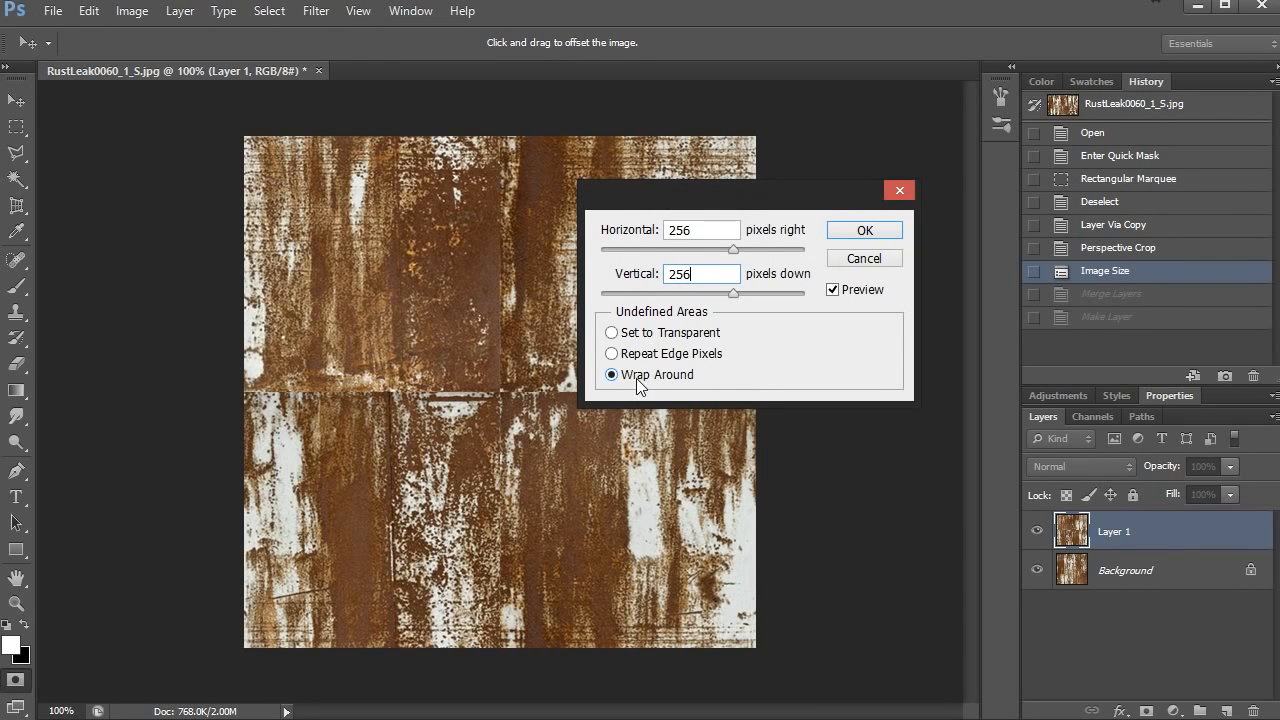
pyautogui.click(864, 230)
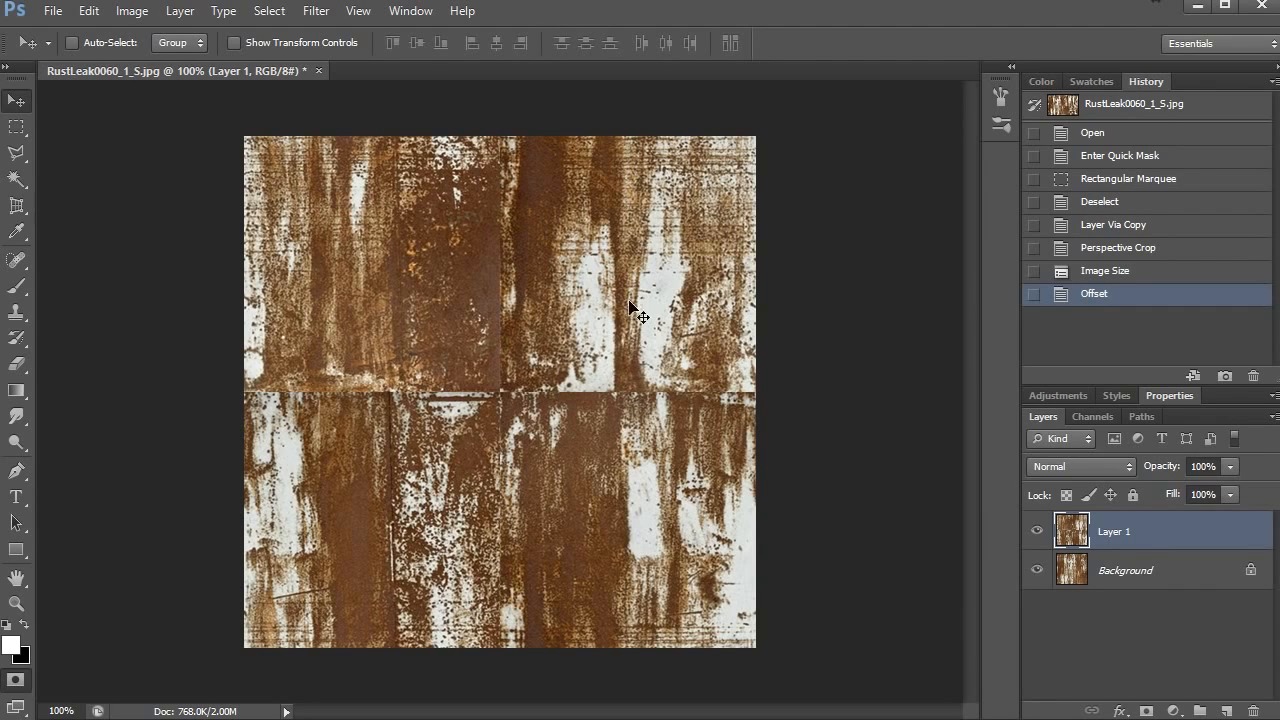
# - Duplicate Layer 1 and leave the copy visible and active outside Quick Mask mode
pyautogui.press('d')
pyautogui.press('q')
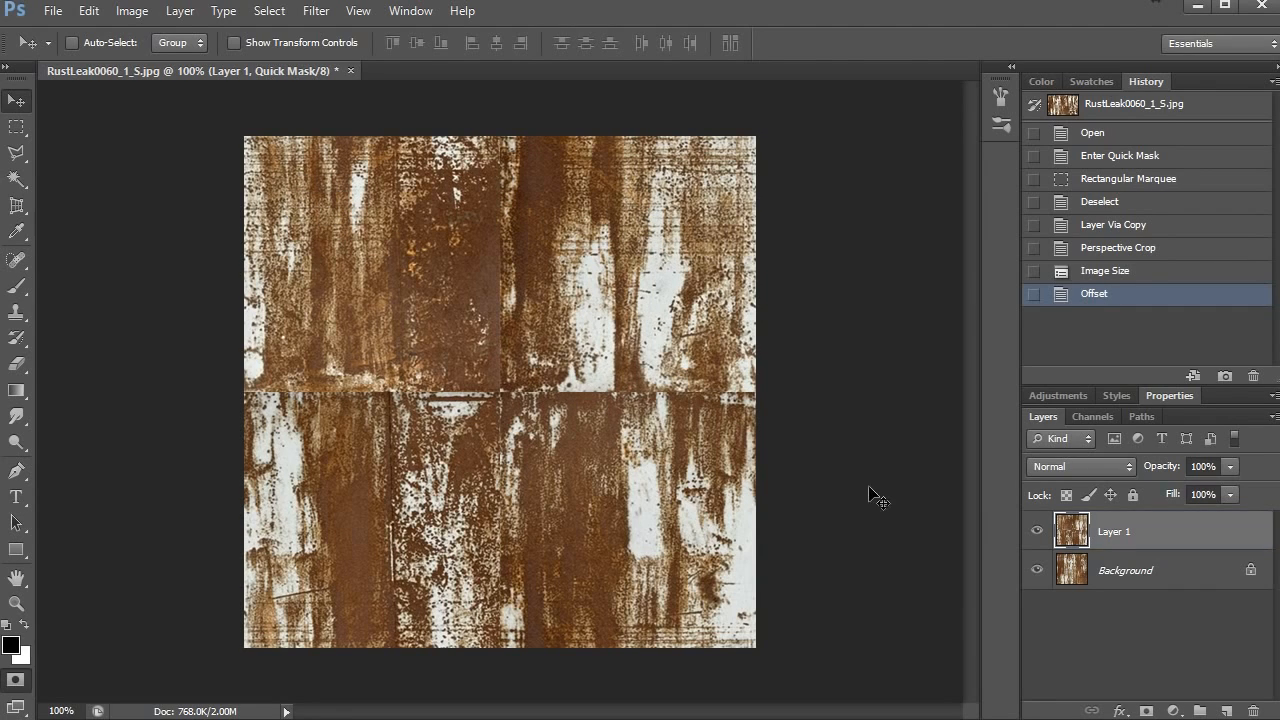
pyautogui.moveTo(1120, 532); pyautogui.dragTo(1228, 709)
pyautogui.hotkey('ctrl', 'j')
pyautogui.hotkey('ctrl', 'z')
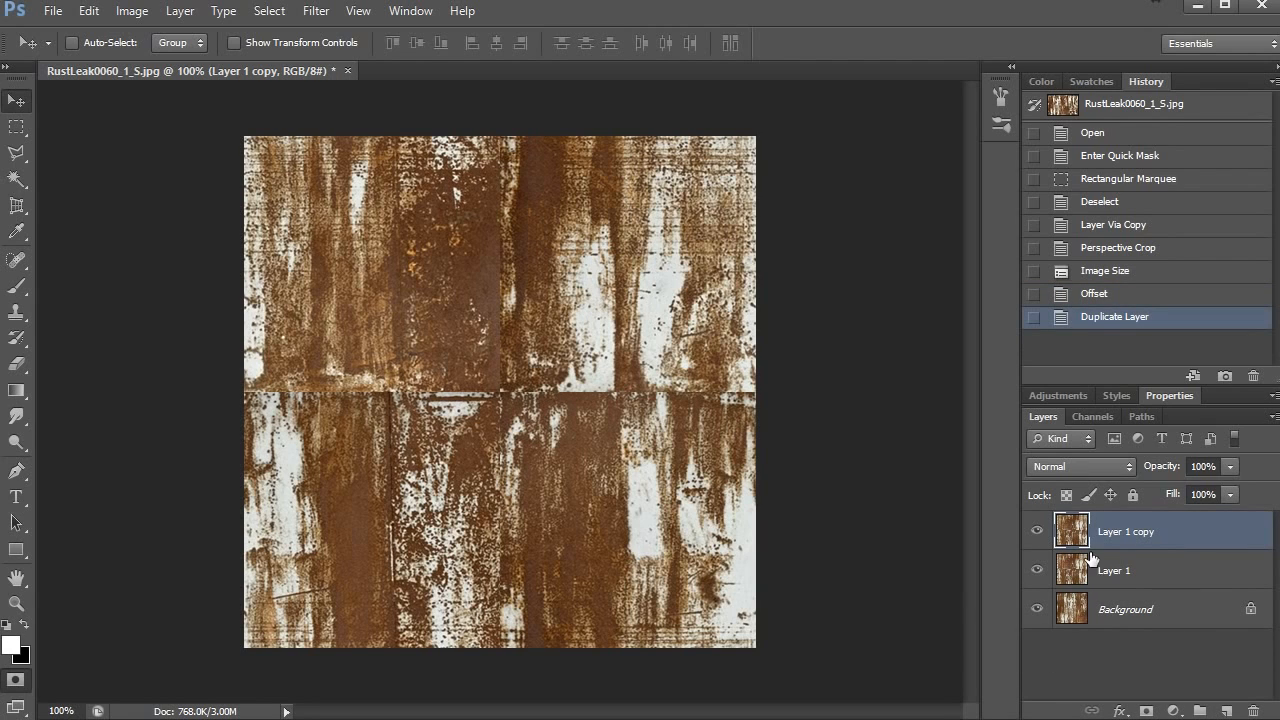
pyautogui.click(1037, 531)
pyautogui.click(1105, 575)
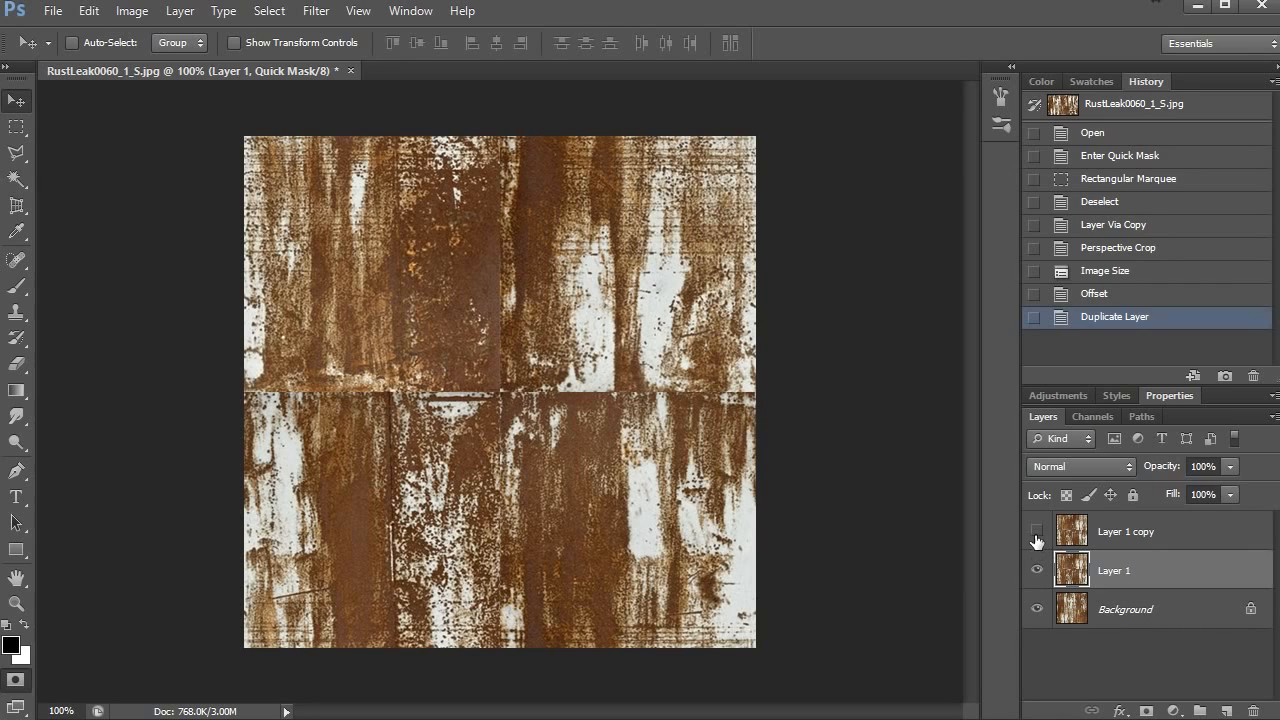
pyautogui.click(1037, 531)
pyautogui.click(1150, 535)
pyautogui.press('q')
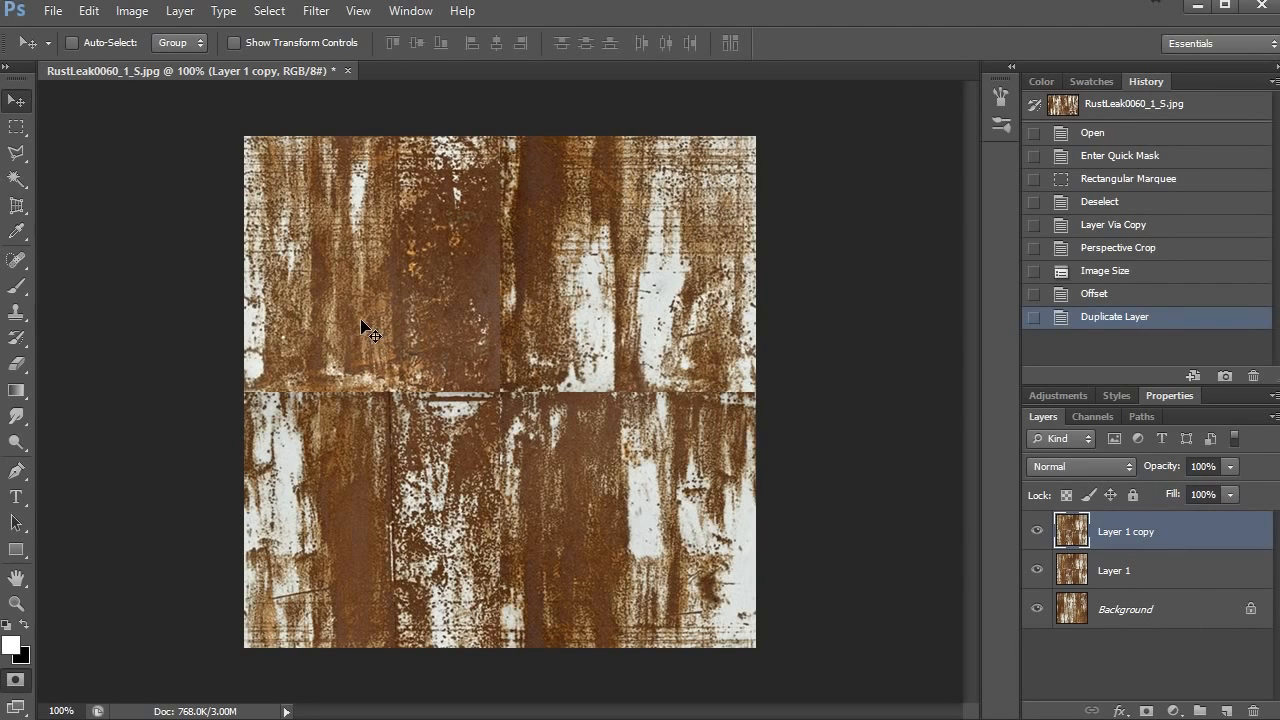
# - Activate the Clone Stamp tool and enlarge its brush to 35 pixels
pyautogui.click(22, 316)
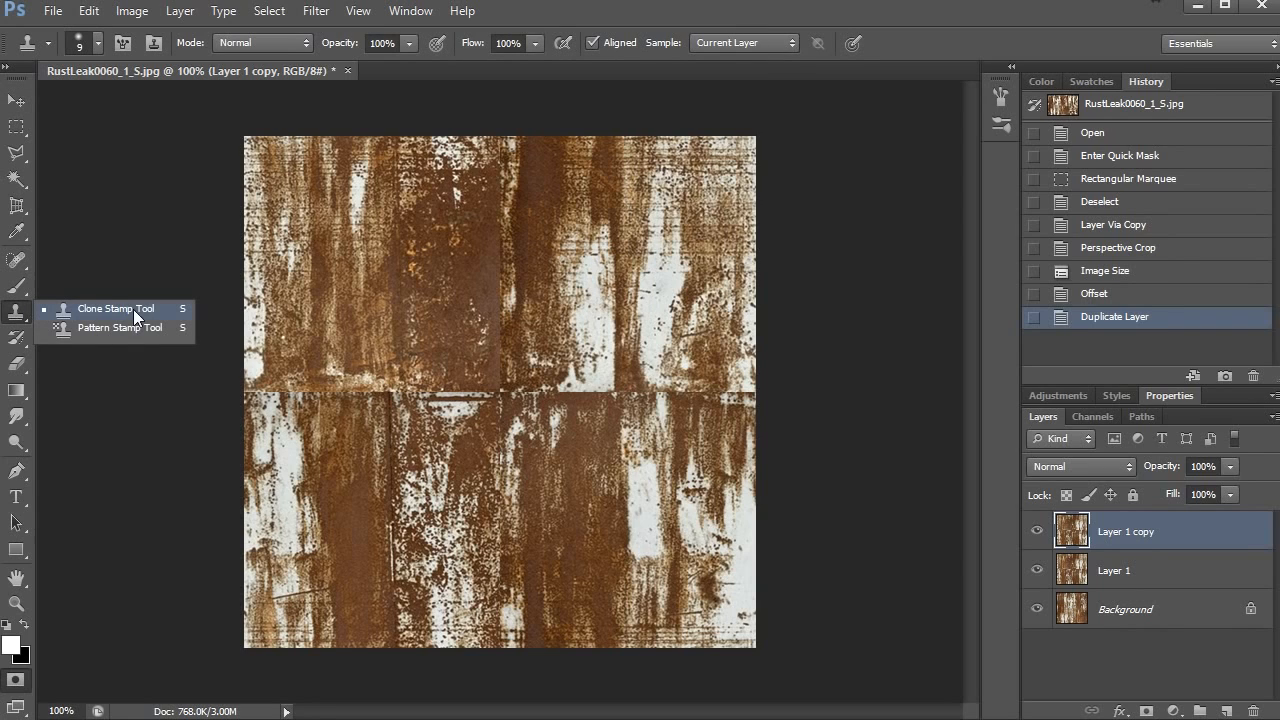
pyautogui.click(109, 313)
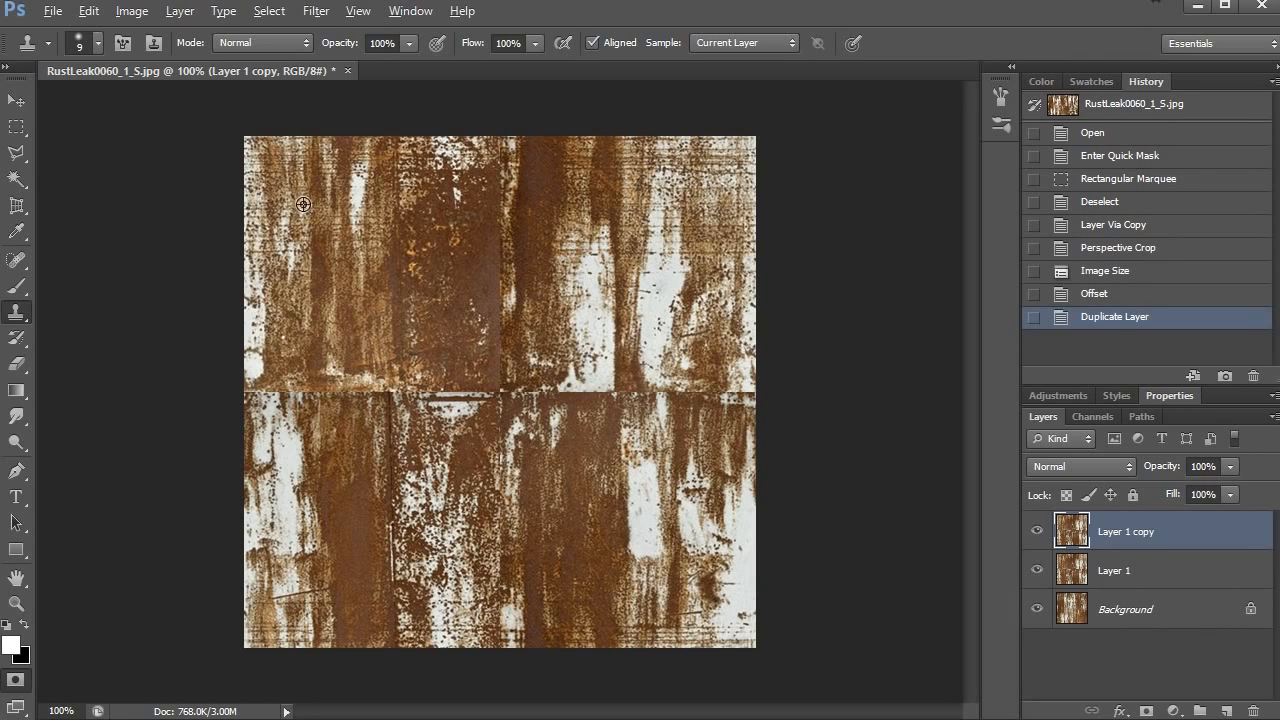
pyautogui.press(']')
pyautogui.press(']')
pyautogui.press(']')
pyautogui.press(']')
pyautogui.press(']')
pyautogui.press(']')
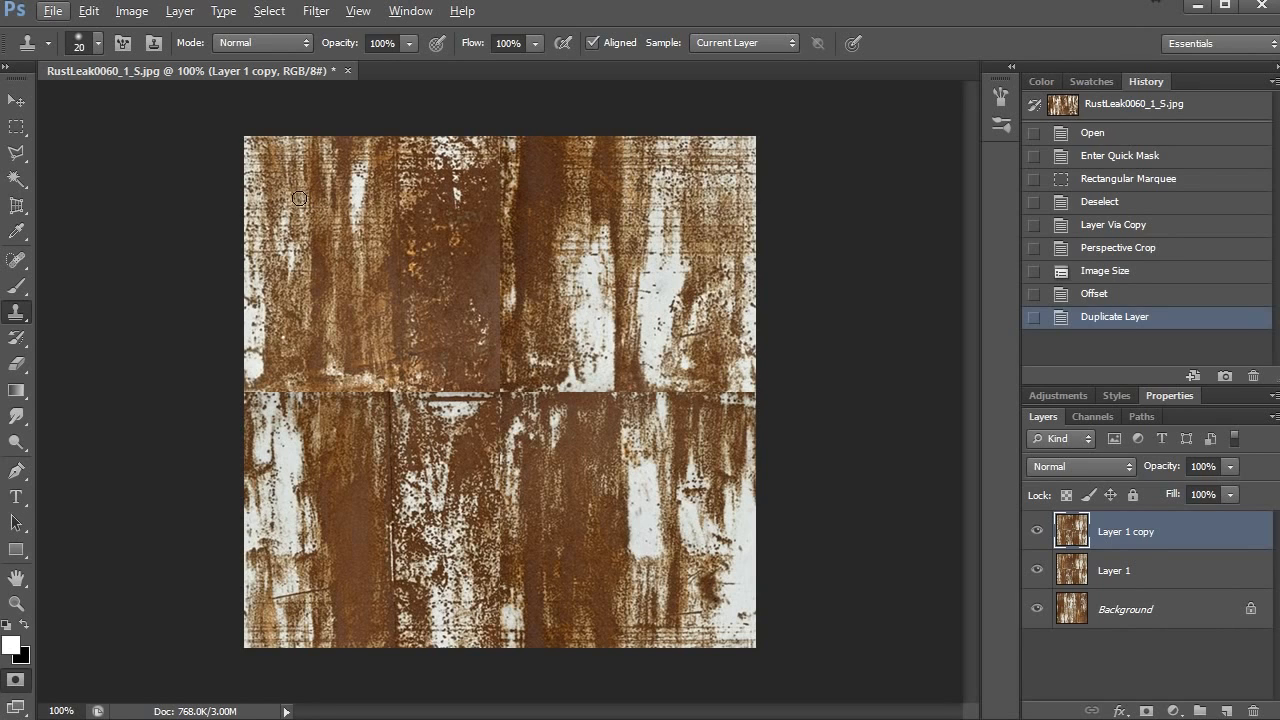
# - Try cloning rust texture over the vertical seam and the right half of the horizontal seam, and undo the cloning
pyautogui.press('alt')
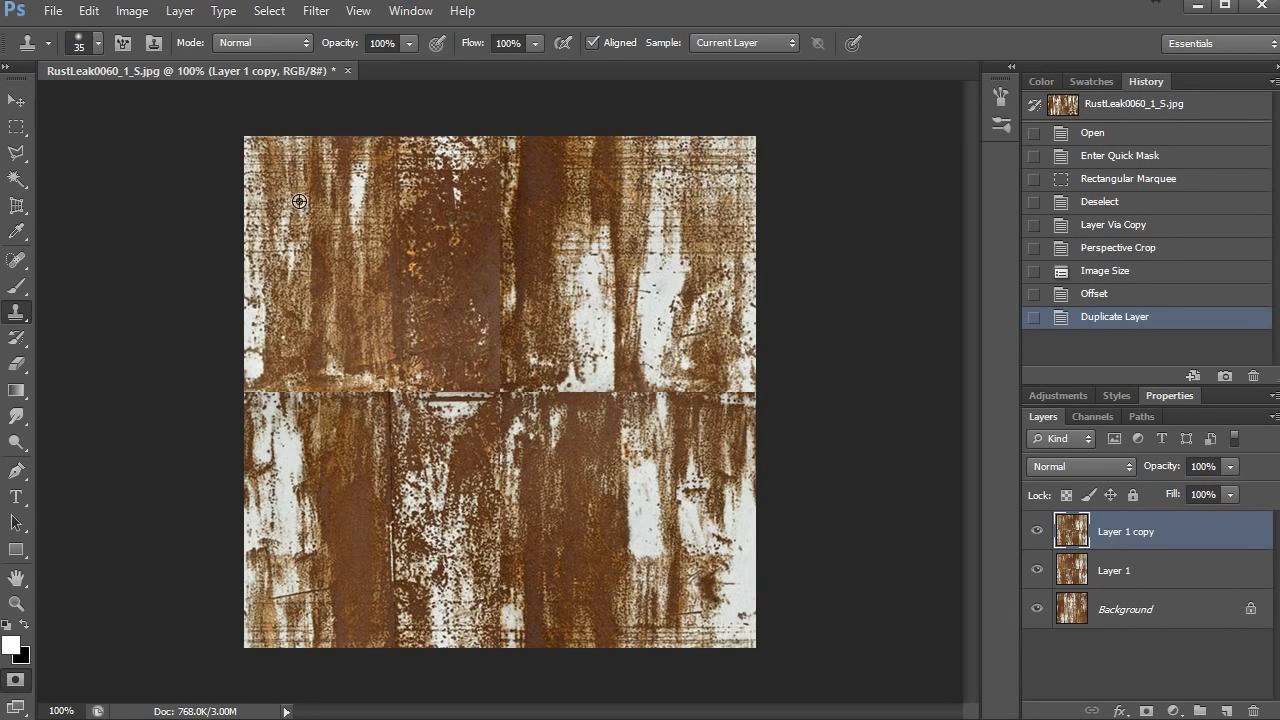
pyautogui.keyDown('alt'); pyautogui.click(296, 201); pyautogui.keyUp('alt')
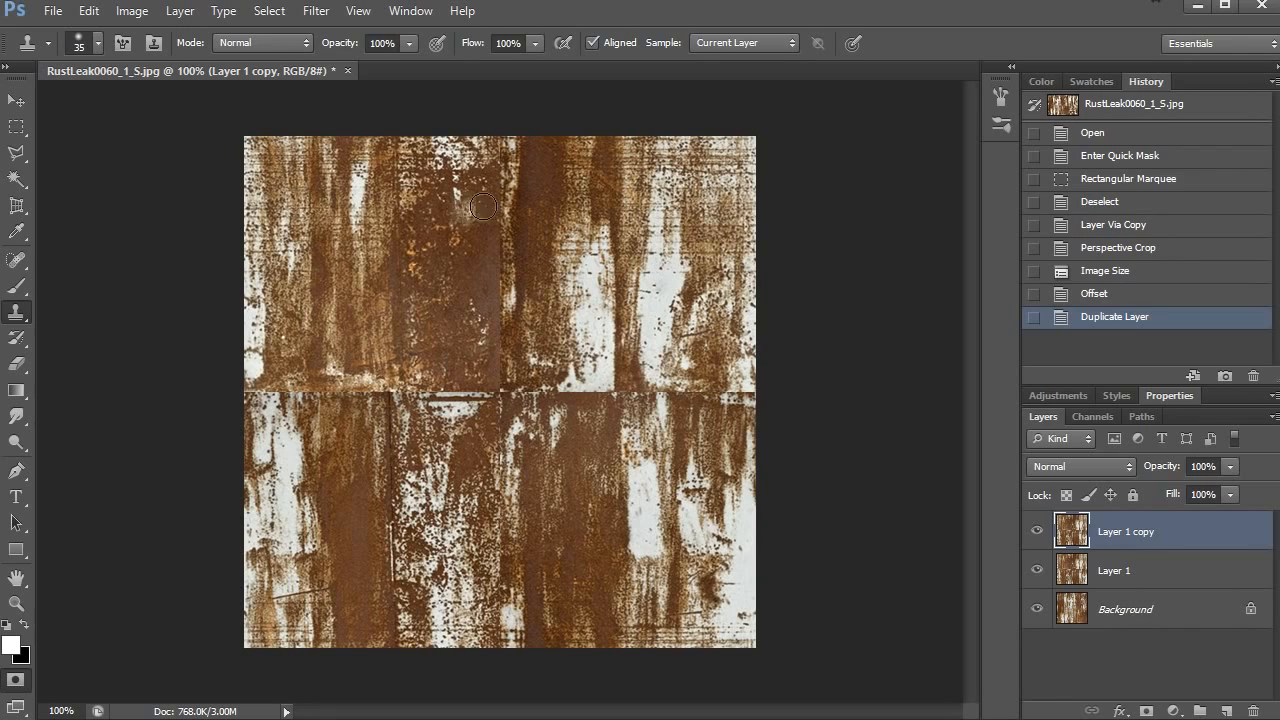
pyautogui.moveTo(496, 189)
pyautogui.mouseDown()
pyautogui.moveTo(505, 364)
pyautogui.moveTo(487, 270)
pyautogui.moveTo(532, 377)
pyautogui.moveTo(667, 397)
pyautogui.moveTo(631, 389)
pyautogui.moveTo(546, 273)
pyautogui.moveTo(598, 369)
pyautogui.moveTo(563, 376)
pyautogui.moveTo(513, 247)
pyautogui.moveTo(543, 309)
pyautogui.mouseUp()
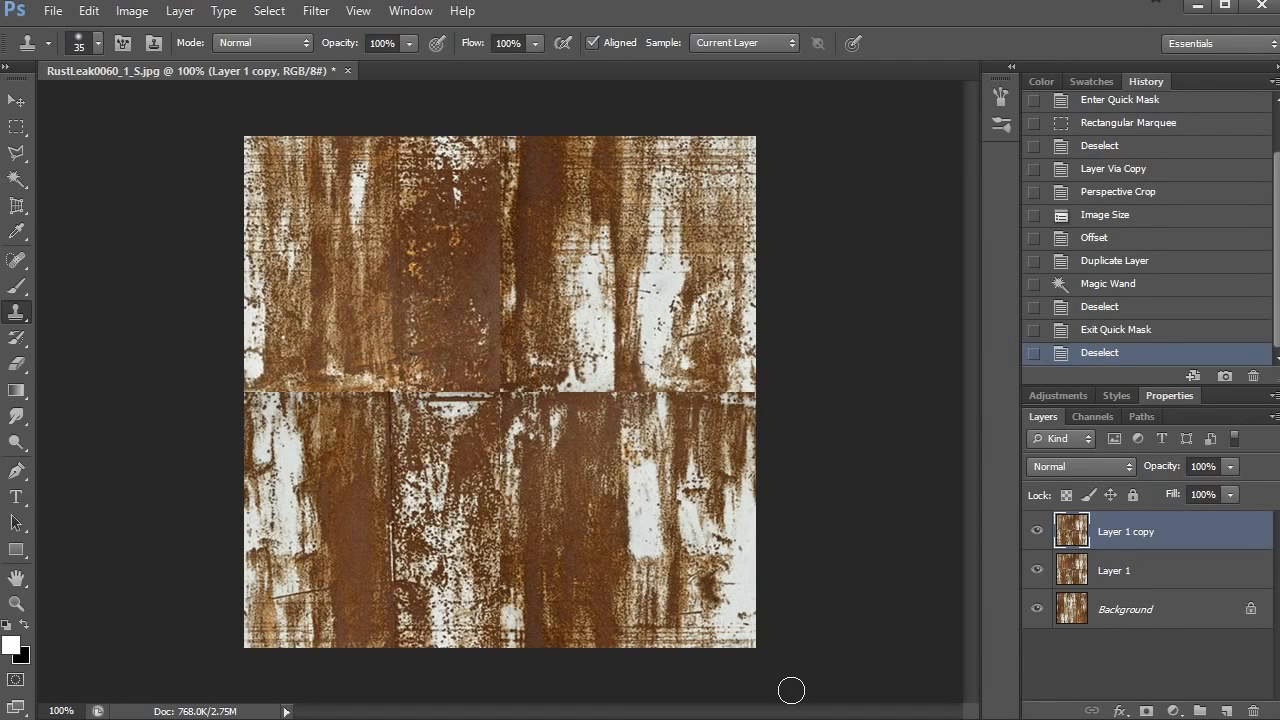
pyautogui.moveTo(560, 394)
pyautogui.mouseDown()
pyautogui.moveTo(743, 397)
pyautogui.moveTo(757, 311)
pyautogui.moveTo(756, 373)
pyautogui.moveTo(723, 394)
pyautogui.moveTo(734, 449)
pyautogui.moveTo(734, 362)
pyautogui.moveTo(679, 396)
pyautogui.mouseUp()
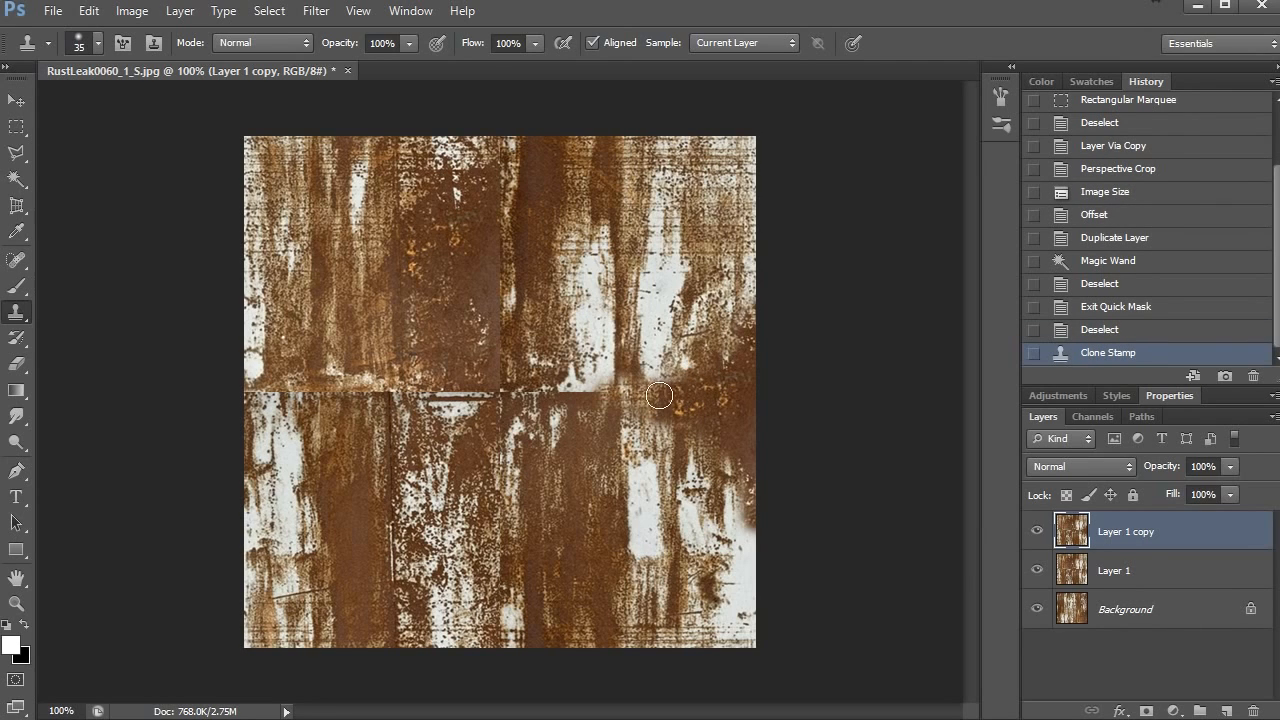
pyautogui.hotkey('ctrl', 'z')
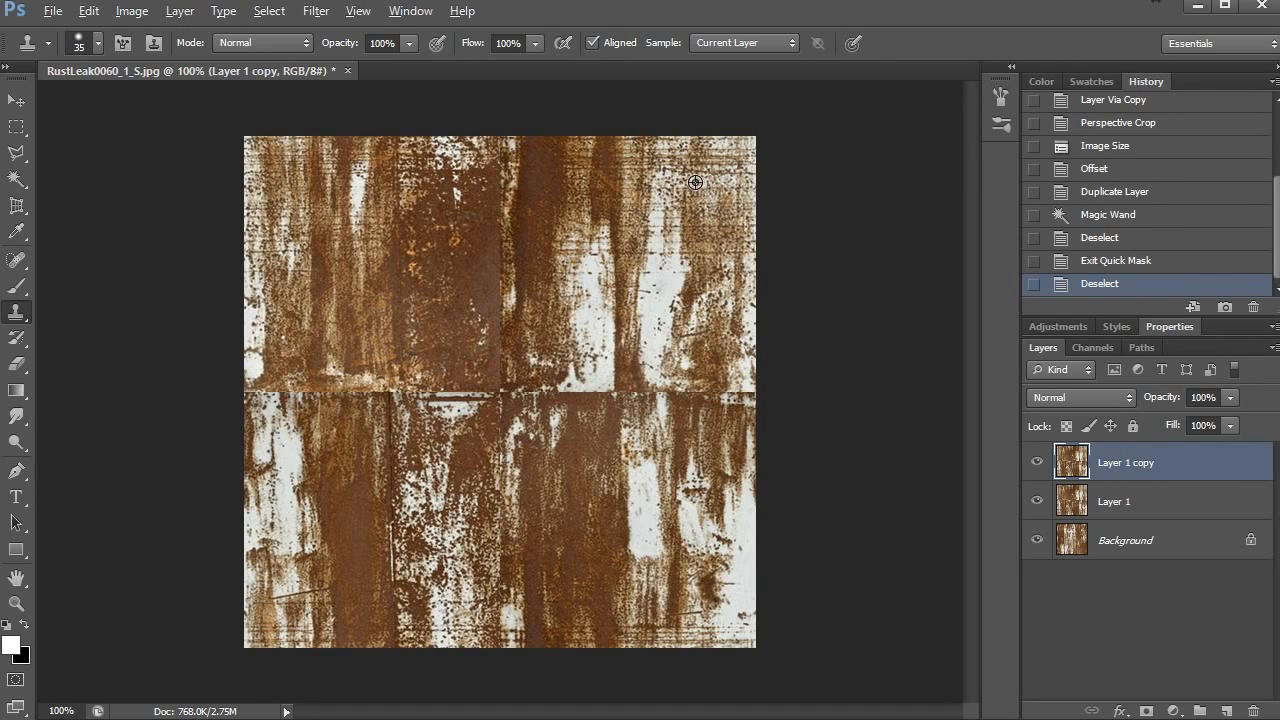
# - Try cloning texture sampled from the upper-right area over the seam crossing at the image centre, and undo the strokes
pyautogui.keyDown('alt'); pyautogui.click(695, 182); pyautogui.keyUp('alt')
pyautogui.moveTo(516, 309)
pyautogui.mouseDown()
pyautogui.moveTo(508, 412)
pyautogui.moveTo(352, 376)
pyautogui.moveTo(451, 374)
pyautogui.moveTo(426, 388)
pyautogui.moveTo(414, 348)
pyautogui.moveTo(434, 359)
pyautogui.moveTo(397, 365)
pyautogui.moveTo(406, 380)
pyautogui.moveTo(439, 355)
pyautogui.moveTo(436, 375)
pyautogui.moveTo(415, 354)
pyautogui.moveTo(439, 361)
pyautogui.moveTo(410, 358)
pyautogui.moveTo(454, 345)
pyautogui.moveTo(420, 353)
pyautogui.moveTo(477, 315)
pyautogui.moveTo(496, 348)
pyautogui.moveTo(399, 476)
pyautogui.moveTo(411, 501)
pyautogui.moveTo(460, 485)
pyautogui.moveTo(435, 390)
pyautogui.mouseUp()
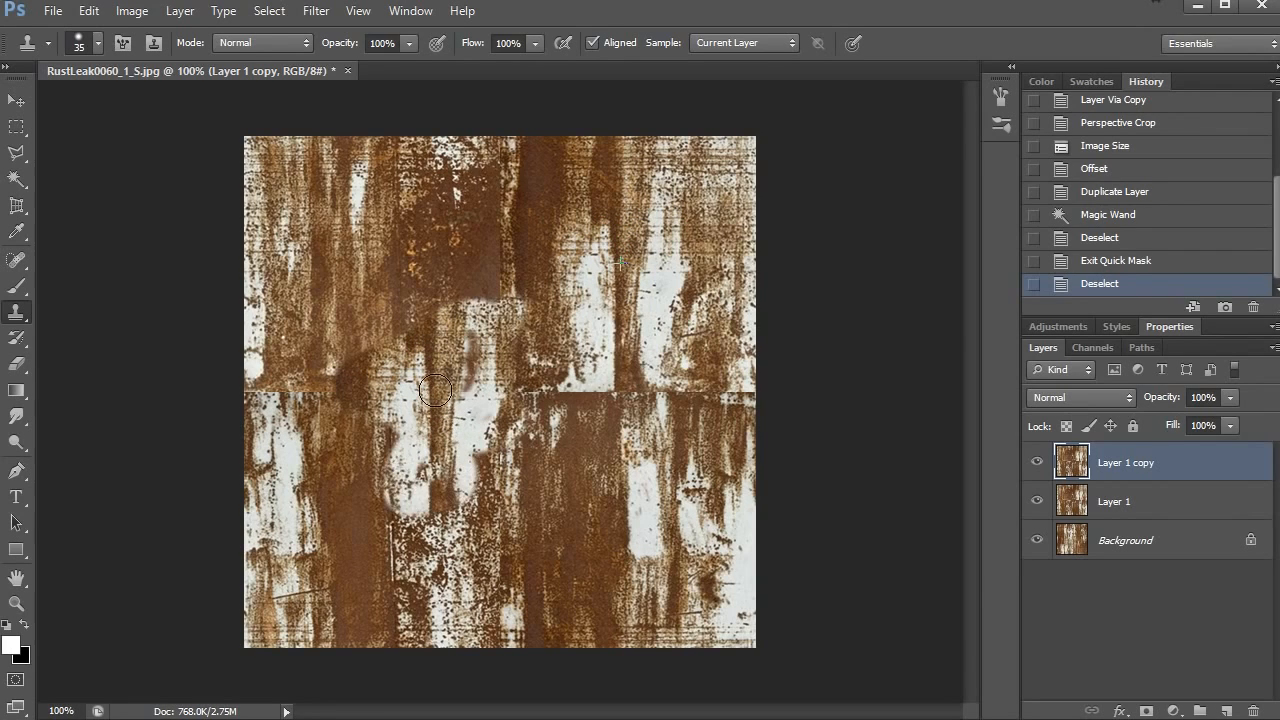
pyautogui.hotkey('ctrl', 'alt', 'z')
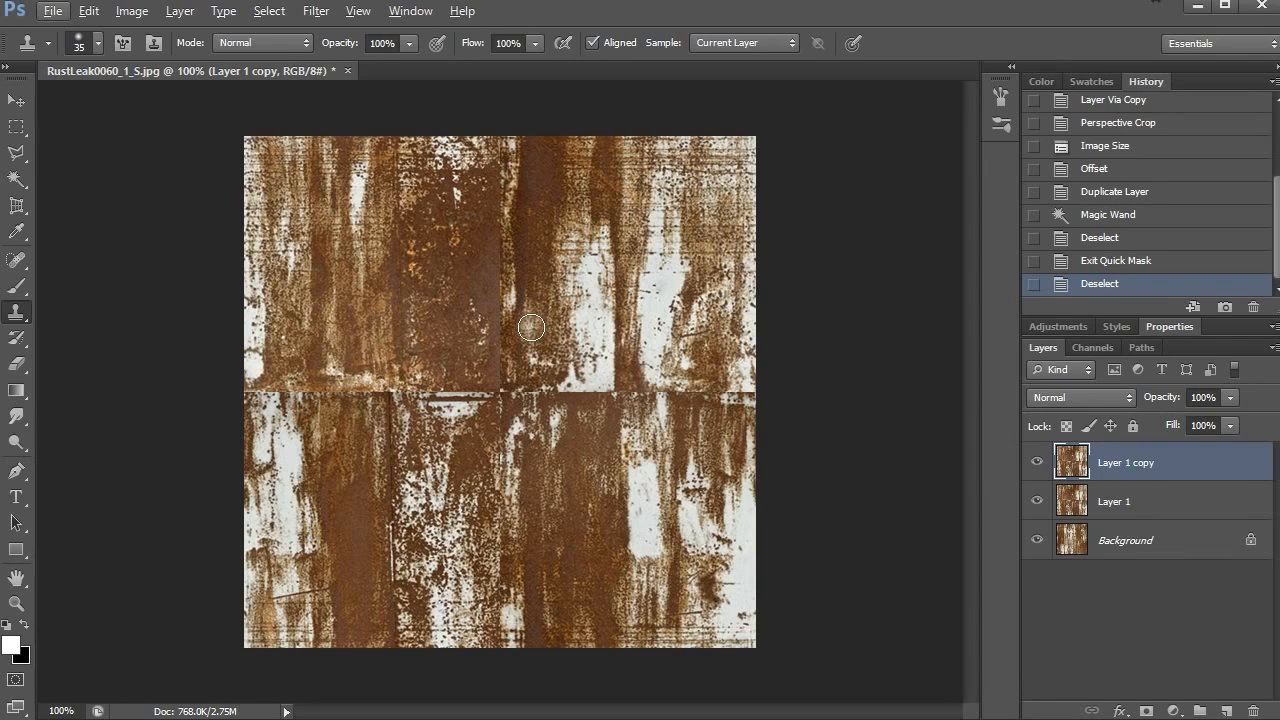
# - Try cloning upper-right texture across the left half of the horizontal seam with a hard-edged brush, inspect the patch's edges, and undo it
pyautogui.press(']')
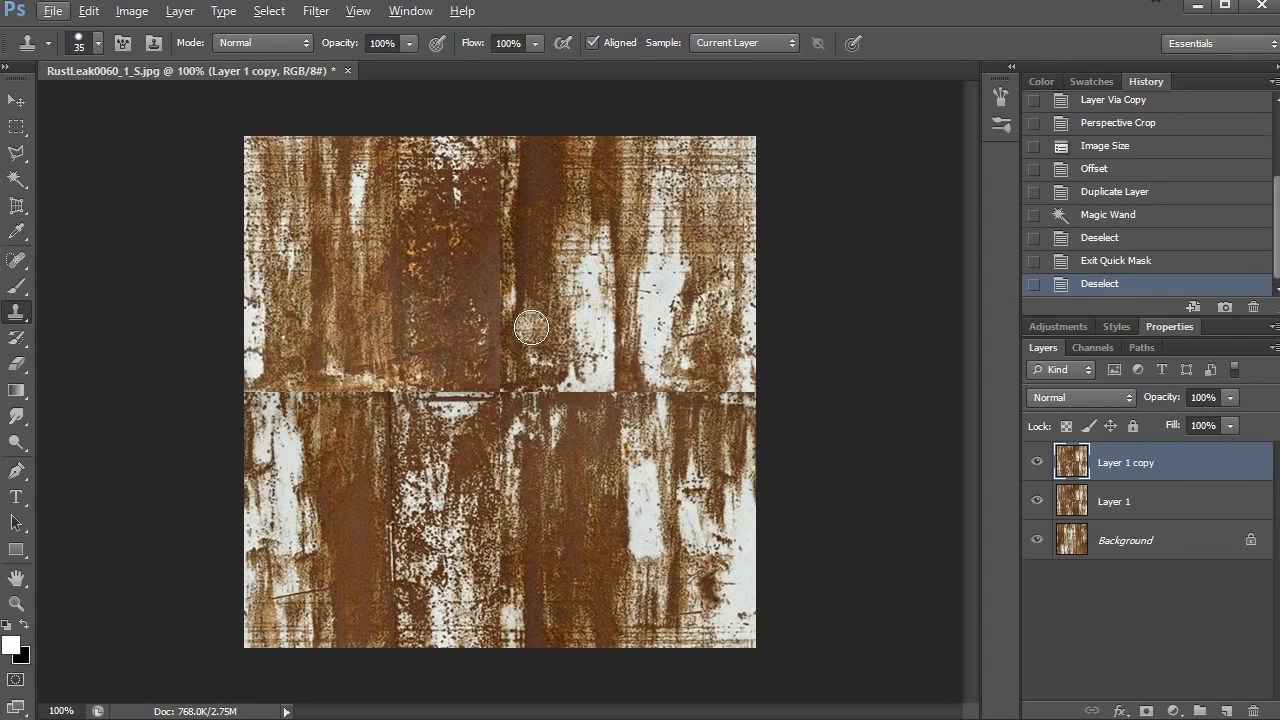
pyautogui.keyDown('alt'); pyautogui.click(683, 217); pyautogui.keyUp('alt')
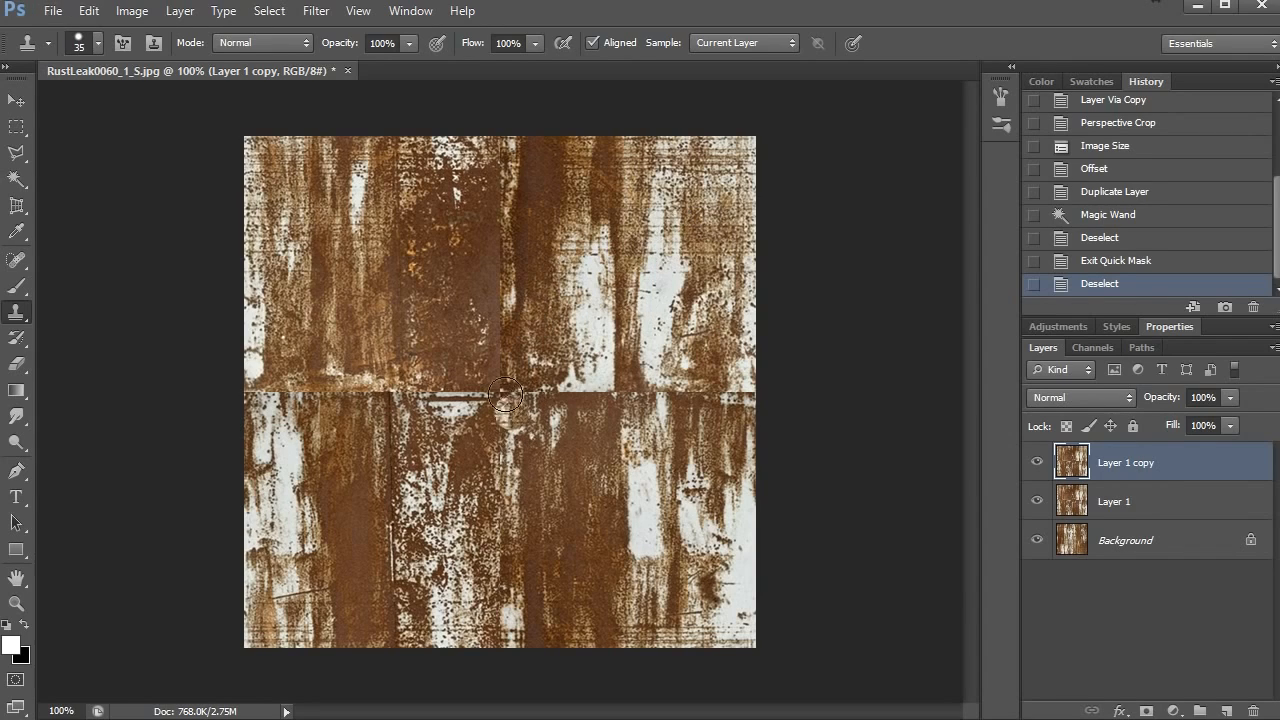
pyautogui.moveTo(505, 395)
pyautogui.mouseDown()
pyautogui.moveTo(435, 409)
pyautogui.moveTo(408, 387)
pyautogui.moveTo(425, 422)
pyautogui.moveTo(373, 380)
pyautogui.moveTo(408, 393)
pyautogui.moveTo(365, 377)
pyautogui.moveTo(393, 399)
pyautogui.moveTo(358, 384)
pyautogui.mouseUp()
pyautogui.press('z')
pyautogui.click(367, 375)
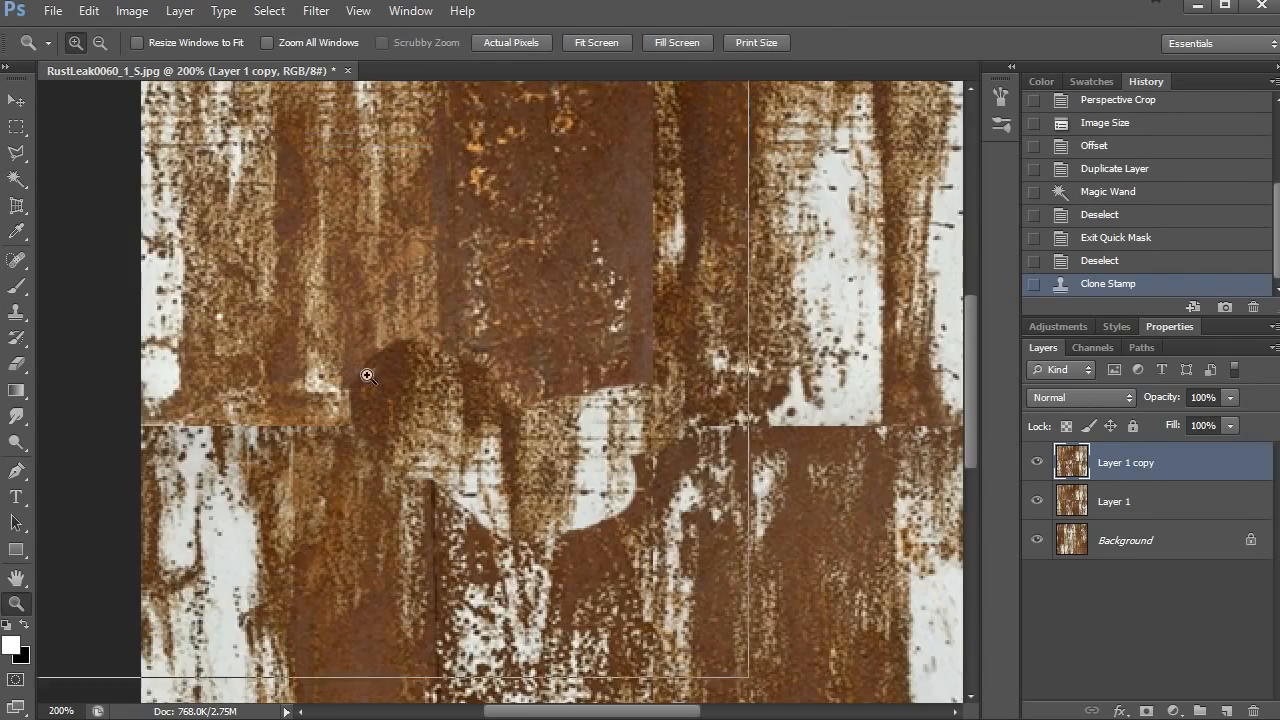
pyautogui.click(367, 375)
pyautogui.keyDown('alt'); pyautogui.click(434, 368); pyautogui.keyUp('alt')
pyautogui.keyDown('alt'); pyautogui.click(490, 369); pyautogui.keyUp('alt')
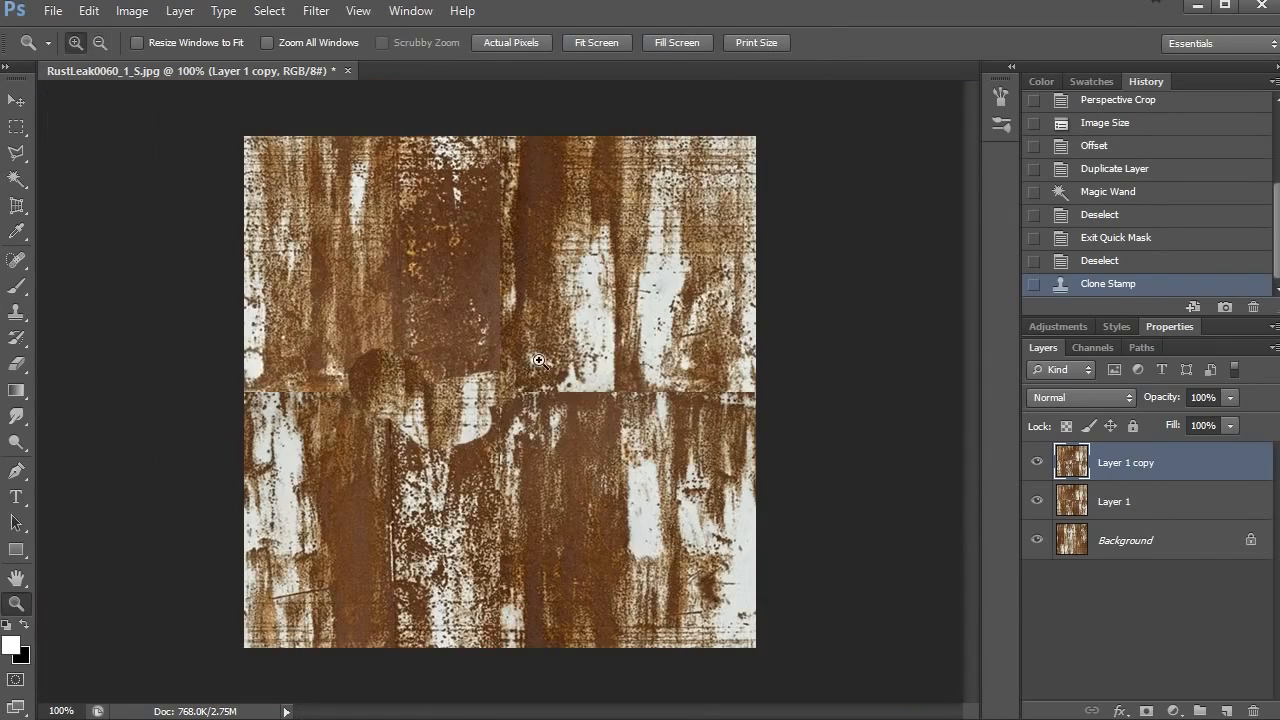
pyautogui.hotkey('ctrl', 'z')
# - Try cloning the left half of the horizontal seam with a soft 35-pixel brush, inspect the blending up close, and undo it
pyautogui.press('s')
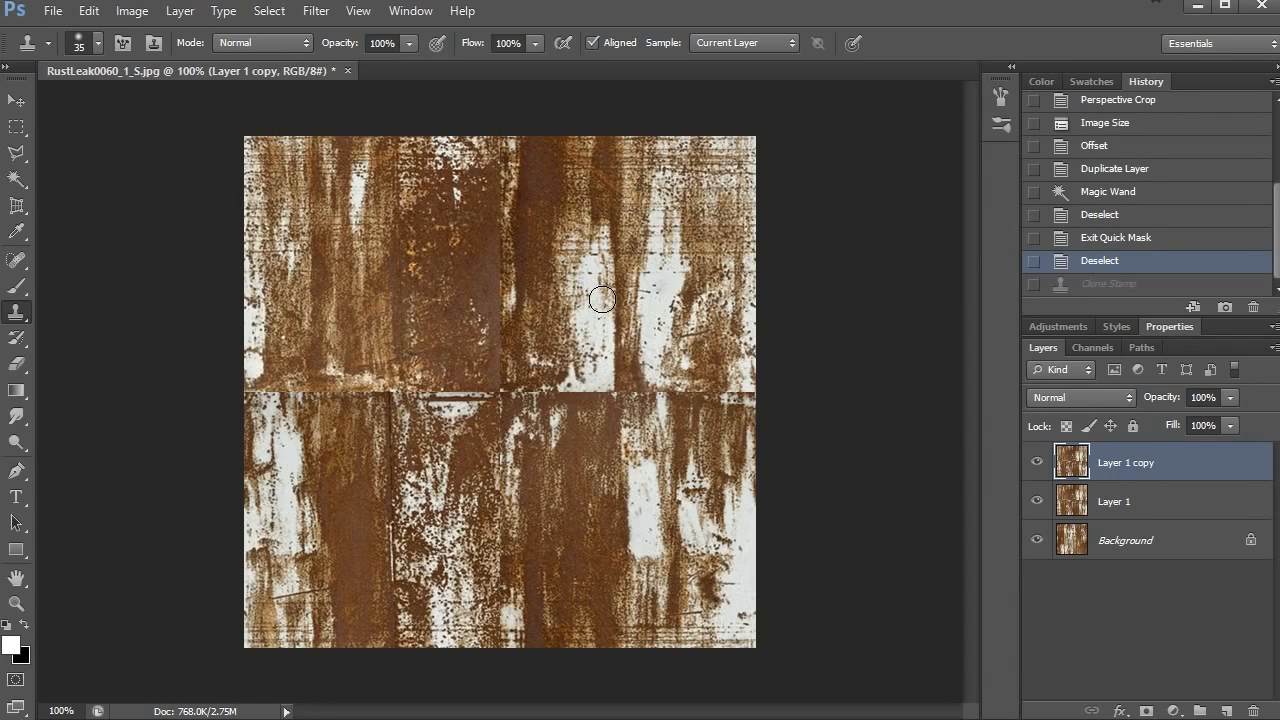
pyautogui.keyDown('alt'); pyautogui.click(617, 212); pyautogui.keyUp('alt')
pyautogui.moveTo(521, 407)
pyautogui.mouseDown()
pyautogui.moveTo(463, 394)
pyautogui.moveTo(386, 412)
pyautogui.moveTo(342, 381)
pyautogui.moveTo(340, 418)
pyautogui.mouseUp()
pyautogui.press('z')
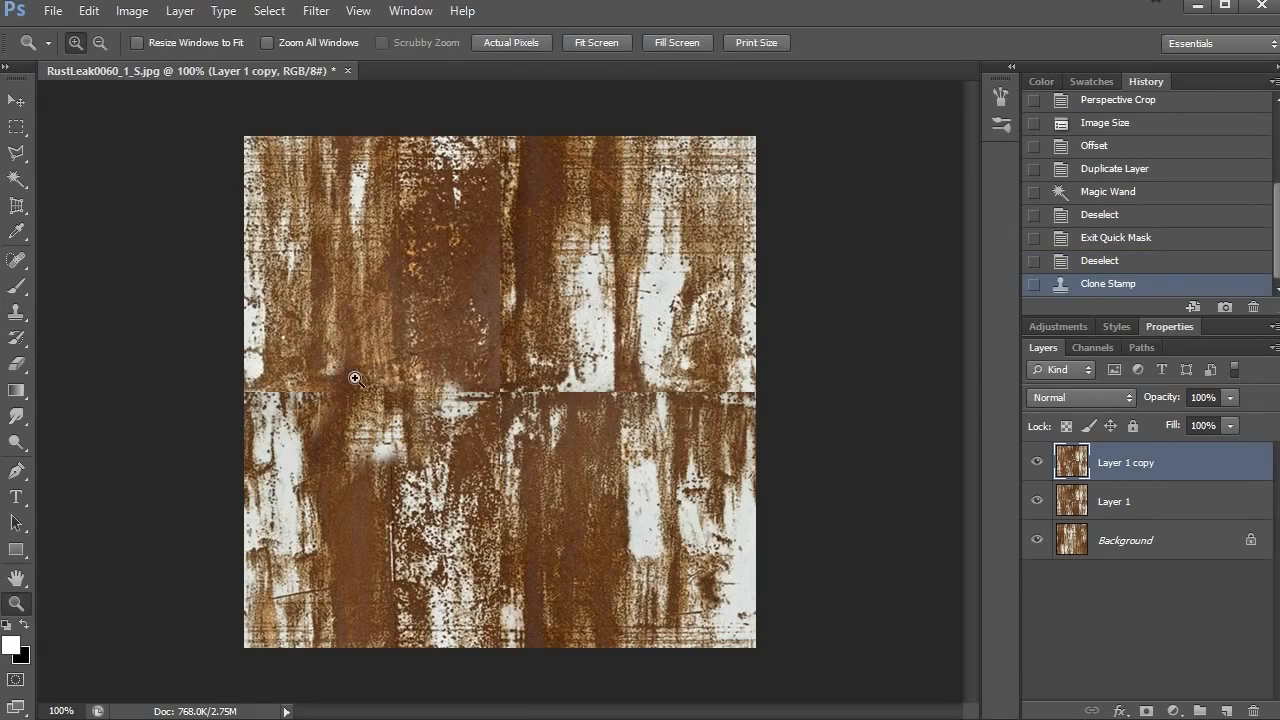
pyautogui.click(354, 380)
pyautogui.click(400, 408)
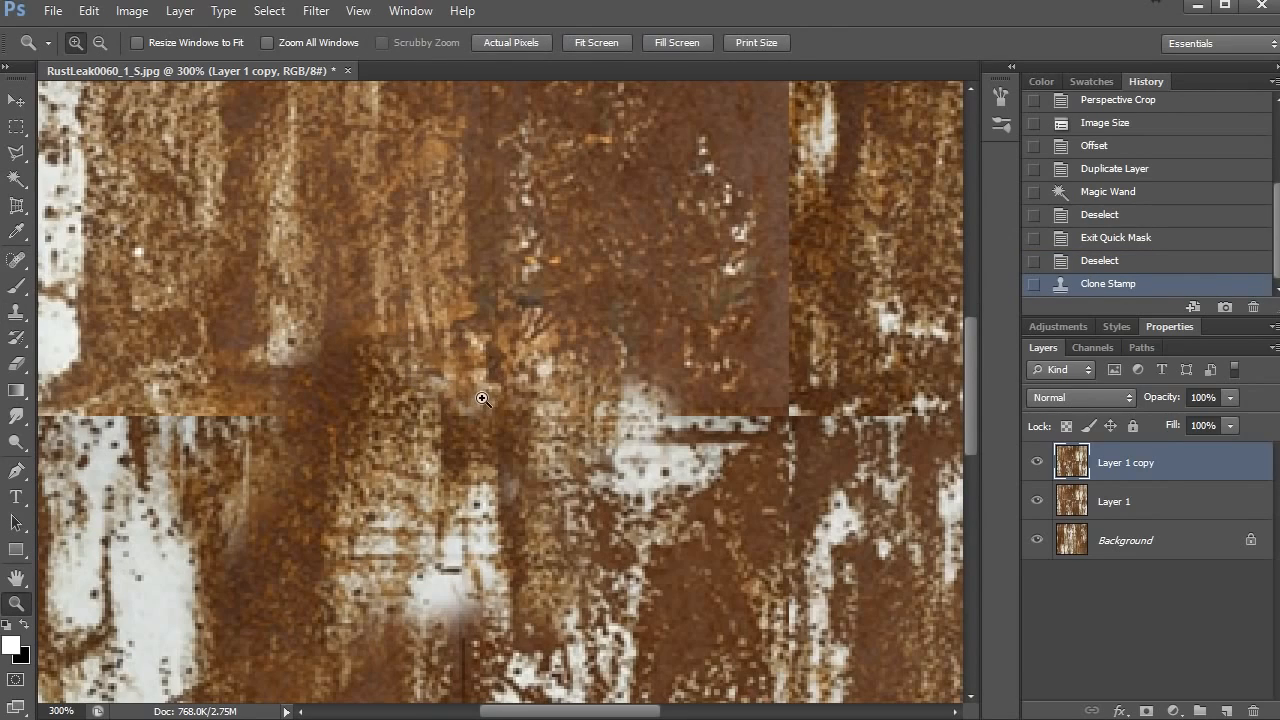
pyautogui.keyDown('alt'); pyautogui.click(513, 419); pyautogui.keyUp('alt')
pyautogui.keyDown('alt'); pyautogui.click(513, 419); pyautogui.keyUp('alt')
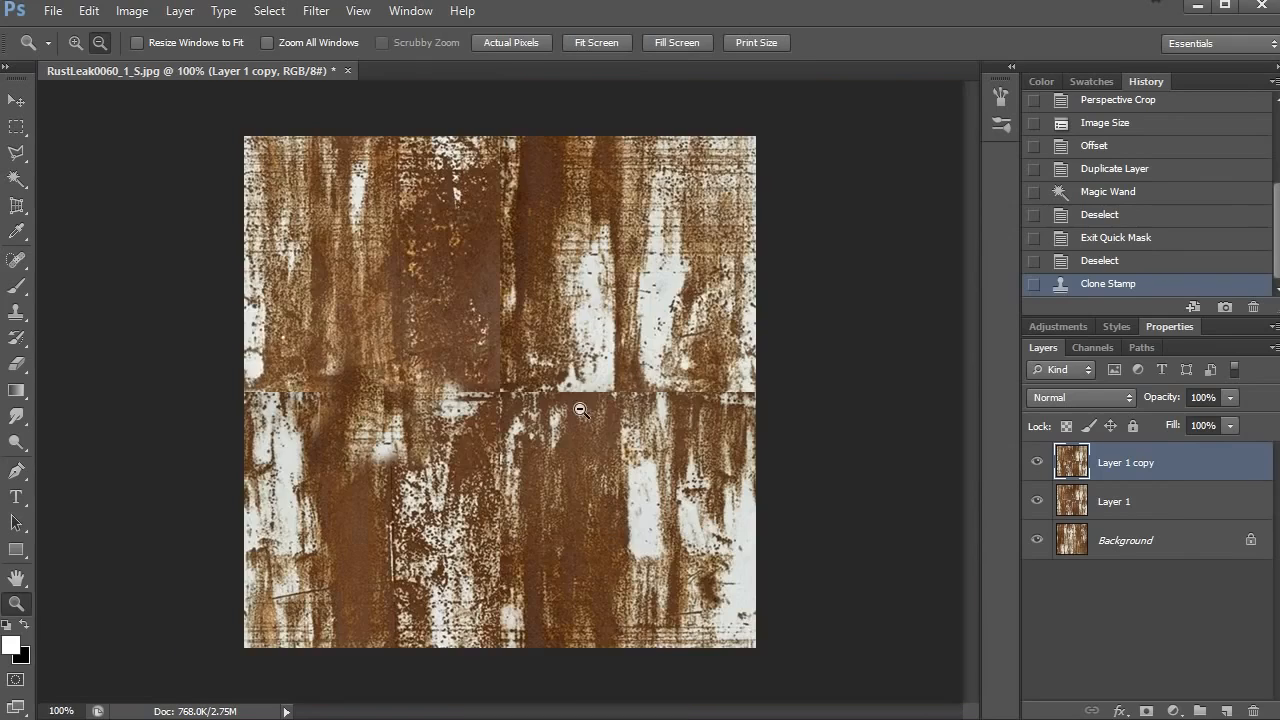
pyautogui.press('s')
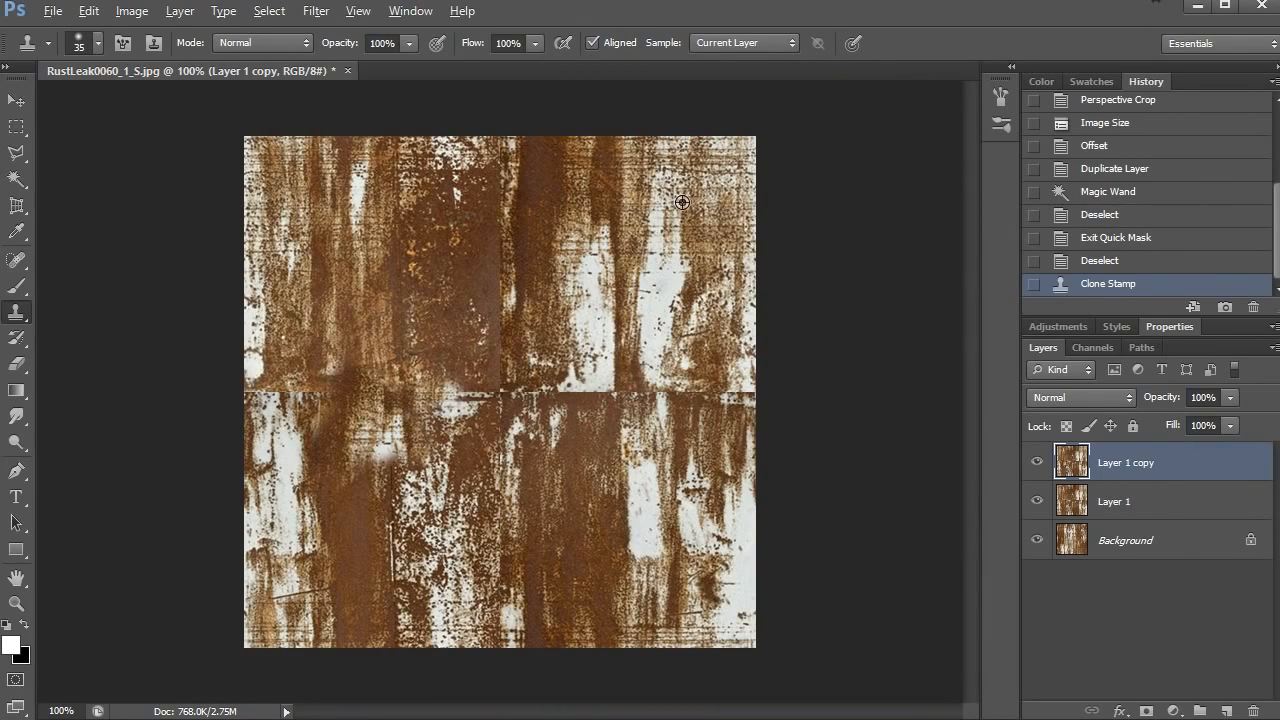
pyautogui.hotkey('ctrl', 'z')
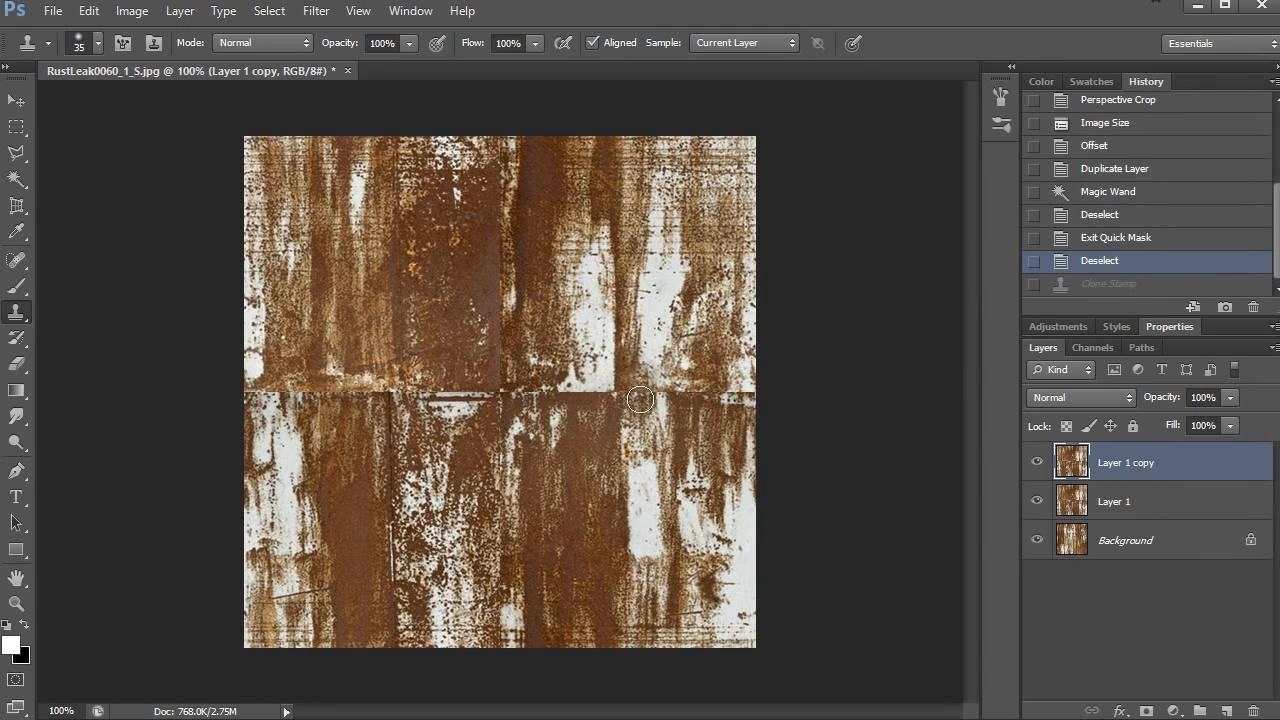
# - Clone white streak texture from the upper-right area over the right half of the horizontal seam, joining the white patches above and below
pyautogui.keyDown('alt'); pyautogui.click(669, 245); pyautogui.keyUp('alt')
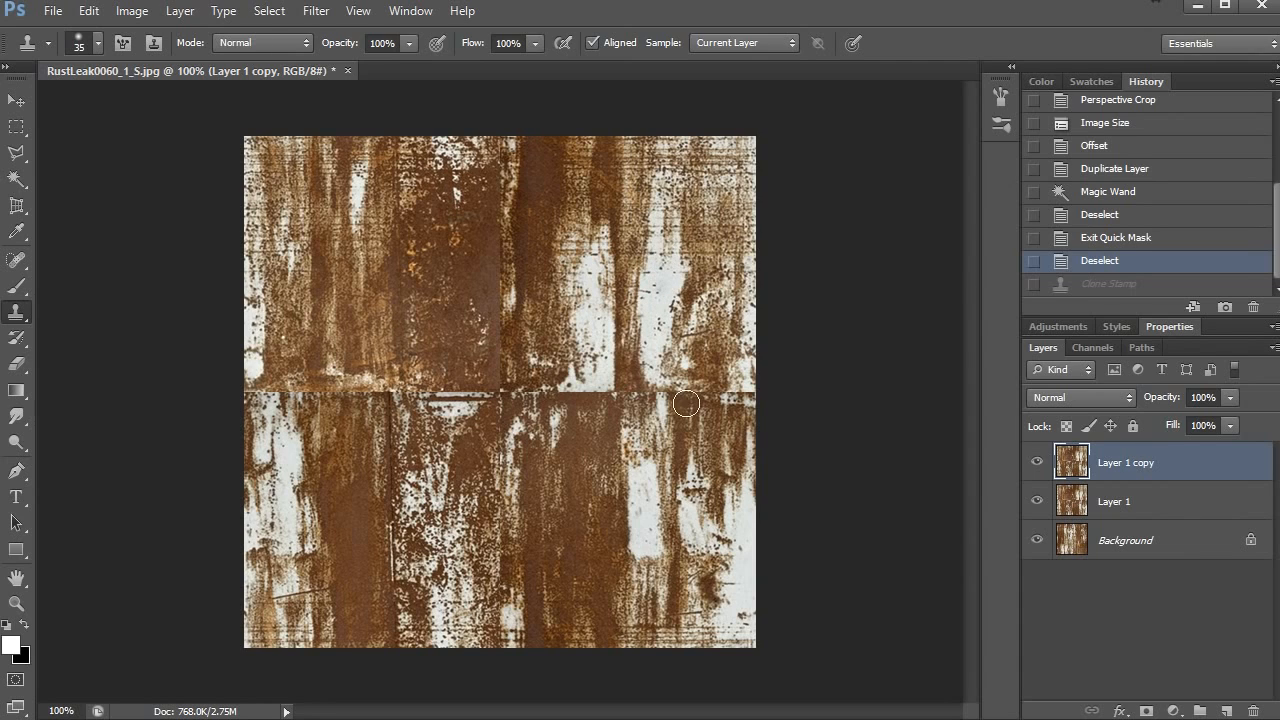
pyautogui.moveTo(650, 398); pyautogui.dragTo(663, 409)
pyautogui.moveTo(664, 406)
pyautogui.mouseDown()
pyautogui.moveTo(667, 374)
pyautogui.moveTo(640, 366)
pyautogui.moveTo(648, 428)
pyautogui.moveTo(668, 448)
pyautogui.moveTo(647, 448)
pyautogui.mouseUp()
pyautogui.moveTo(640, 432)
pyautogui.mouseDown()
pyautogui.moveTo(604, 378)
pyautogui.moveTo(628, 412)
pyautogui.moveTo(613, 350)
pyautogui.mouseUp()
pyautogui.keyDown('alt'); pyautogui.click(654, 344); pyautogui.keyUp('alt')
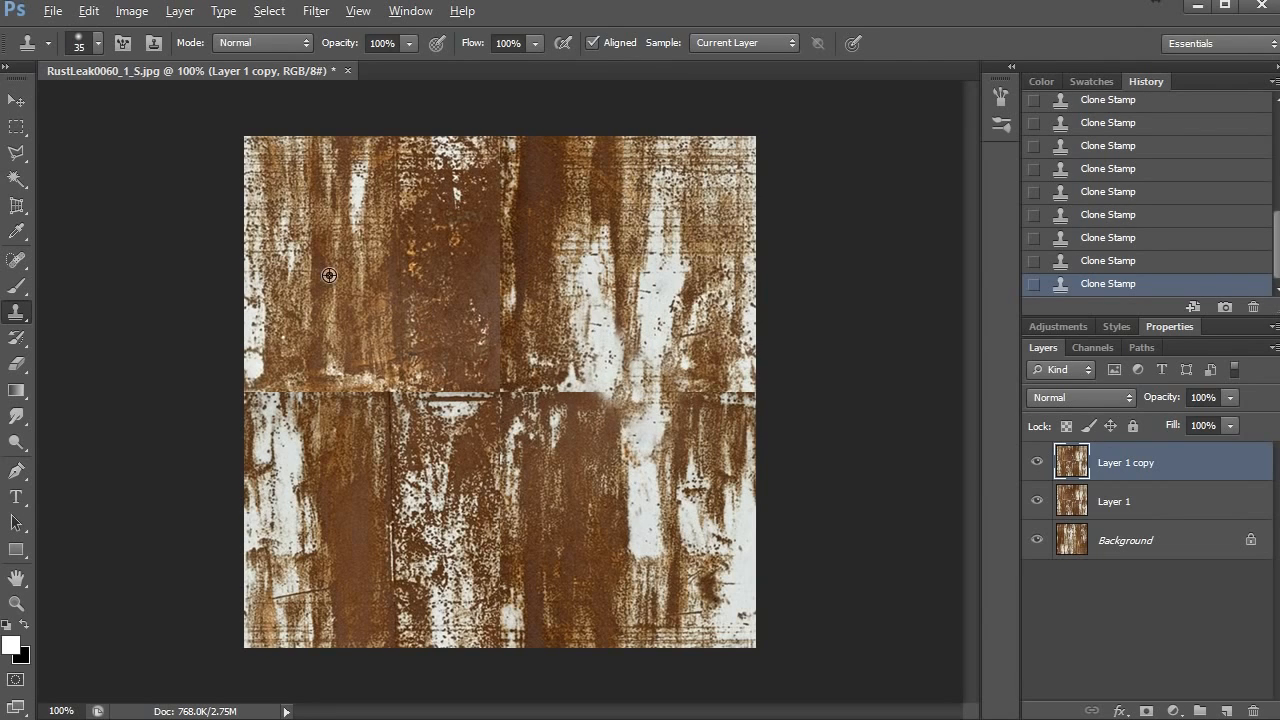
# - Clone speckled rust from the upper-left area over the horizontal seam between the image centre and the joined white streak
pyautogui.keyDown('alt'); pyautogui.click(429, 175); pyautogui.keyUp('alt')
pyautogui.moveTo(570, 389)
pyautogui.mouseDown()
pyautogui.moveTo(602, 402)
pyautogui.moveTo(602, 374)
pyautogui.moveTo(551, 396)
pyautogui.moveTo(589, 388)
pyautogui.moveTo(607, 443)
pyautogui.mouseUp()
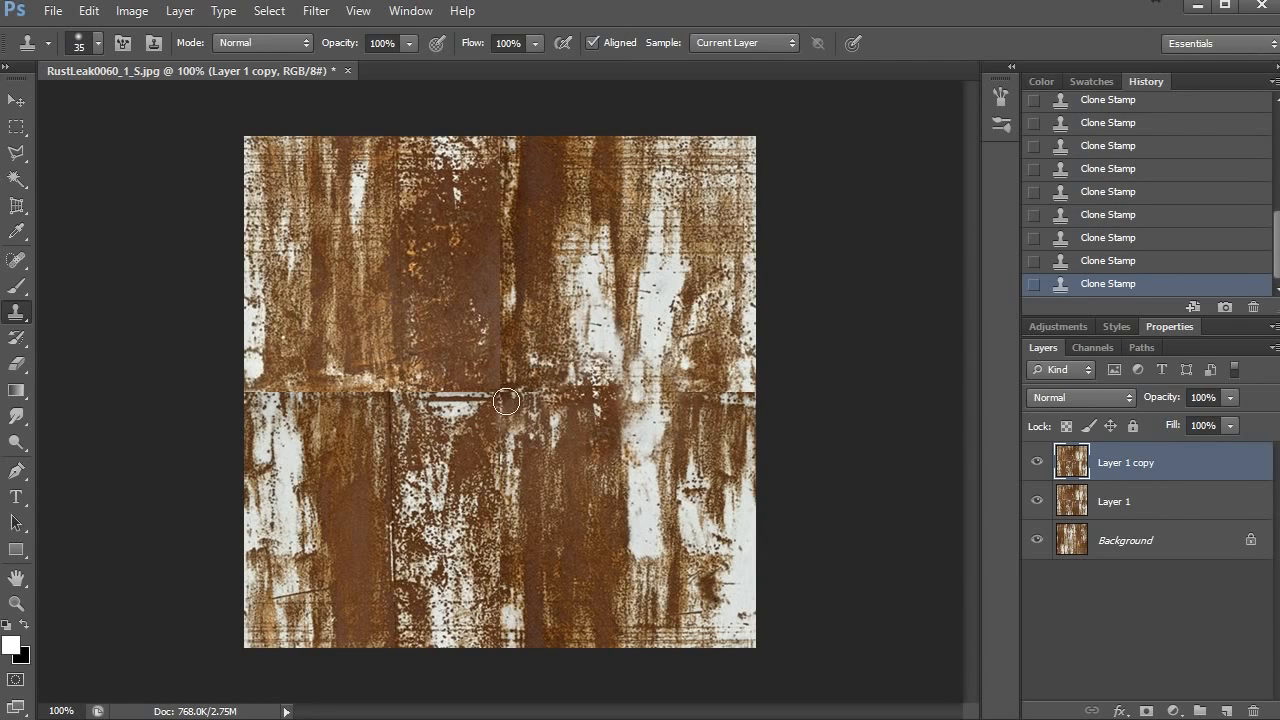
pyautogui.moveTo(499, 386)
pyautogui.mouseDown()
pyautogui.moveTo(502, 416)
pyautogui.moveTo(516, 402)
pyautogui.mouseUp()
# - Clone nearby rust texture over the upper half of the vertical seam down to the image centre and onto the adjoining horizontal seam
pyautogui.keyDown('alt'); pyautogui.click(404, 257); pyautogui.keyUp('alt')
pyautogui.keyDown('alt'); pyautogui.click(467, 221); pyautogui.keyUp('alt')
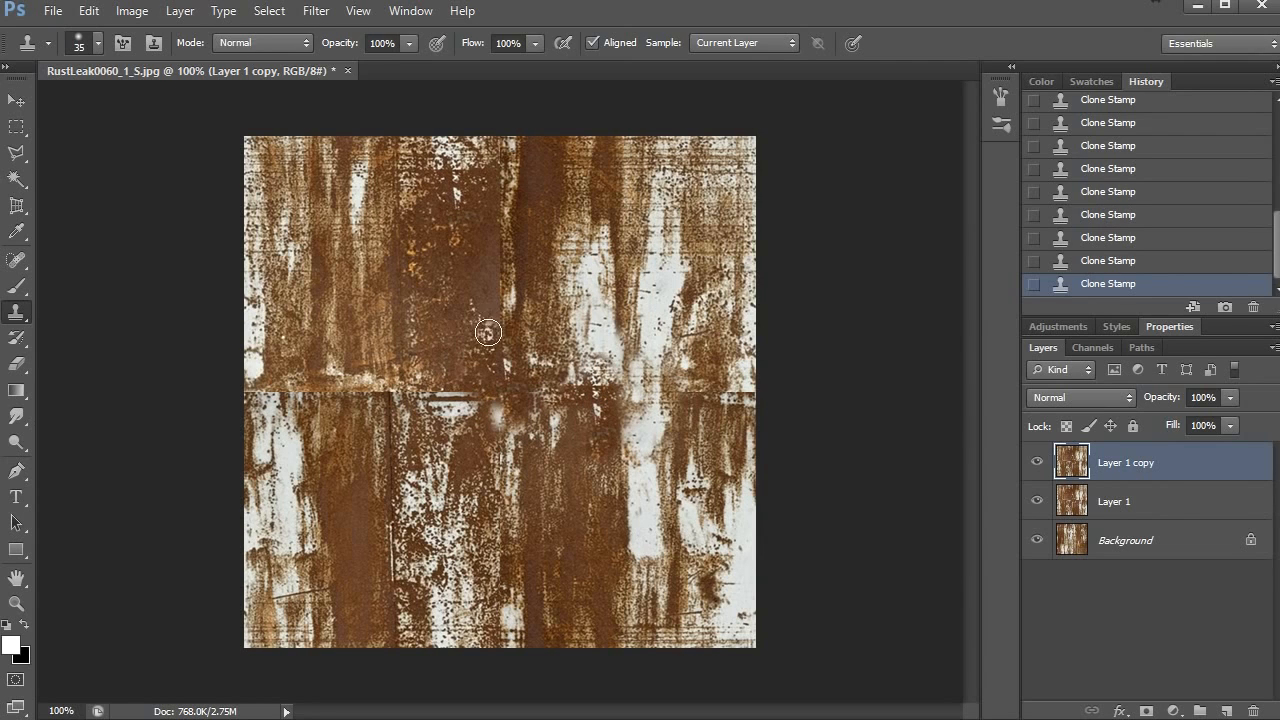
pyautogui.moveTo(490, 324); pyautogui.dragTo(501, 350)
pyautogui.keyDown('alt'); pyautogui.click(430, 218); pyautogui.keyUp('alt')
pyautogui.moveTo(505, 277)
pyautogui.mouseDown()
pyautogui.moveTo(446, 398)
pyautogui.moveTo(417, 417)
pyautogui.moveTo(380, 380)
pyautogui.moveTo(362, 430)
pyautogui.moveTo(343, 387)
pyautogui.moveTo(295, 400)
pyautogui.moveTo(318, 442)
pyautogui.mouseUp()
# - Clone streaky rust and speckled white texture over the left part of the horizontal seam out to the image's left edge
pyautogui.keyDown('alt'); pyautogui.click(355, 282); pyautogui.keyUp('alt')
pyautogui.keyDown('alt'); pyautogui.click(337, 252); pyautogui.keyUp('alt')
pyautogui.moveTo(340, 370); pyautogui.dragTo(380, 416)
pyautogui.keyDown('alt'); pyautogui.click(447, 577); pyautogui.keyUp('alt')
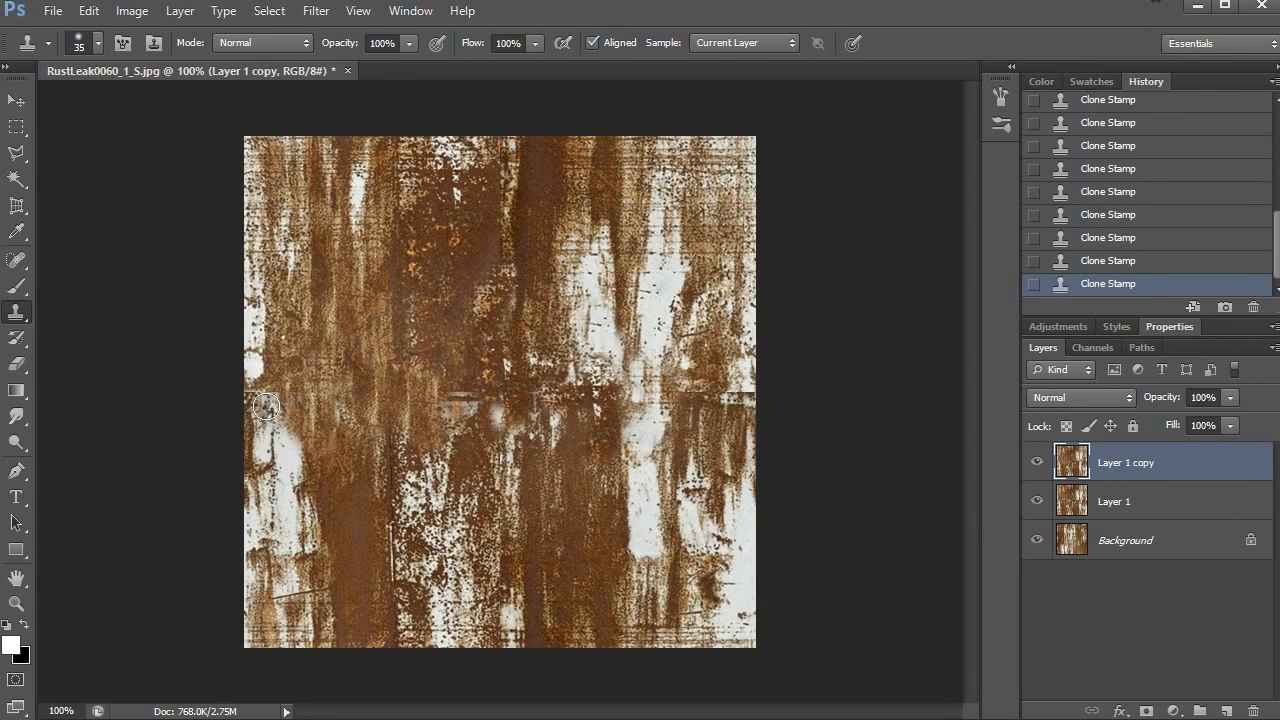
pyautogui.moveTo(264, 396); pyautogui.dragTo(270, 412)
# - Reduce the Clone Stamp brush to 30 pixels and clone finer rust and white detail over the seam area at the image's left edge
pyautogui.press('[')
pyautogui.press('z')
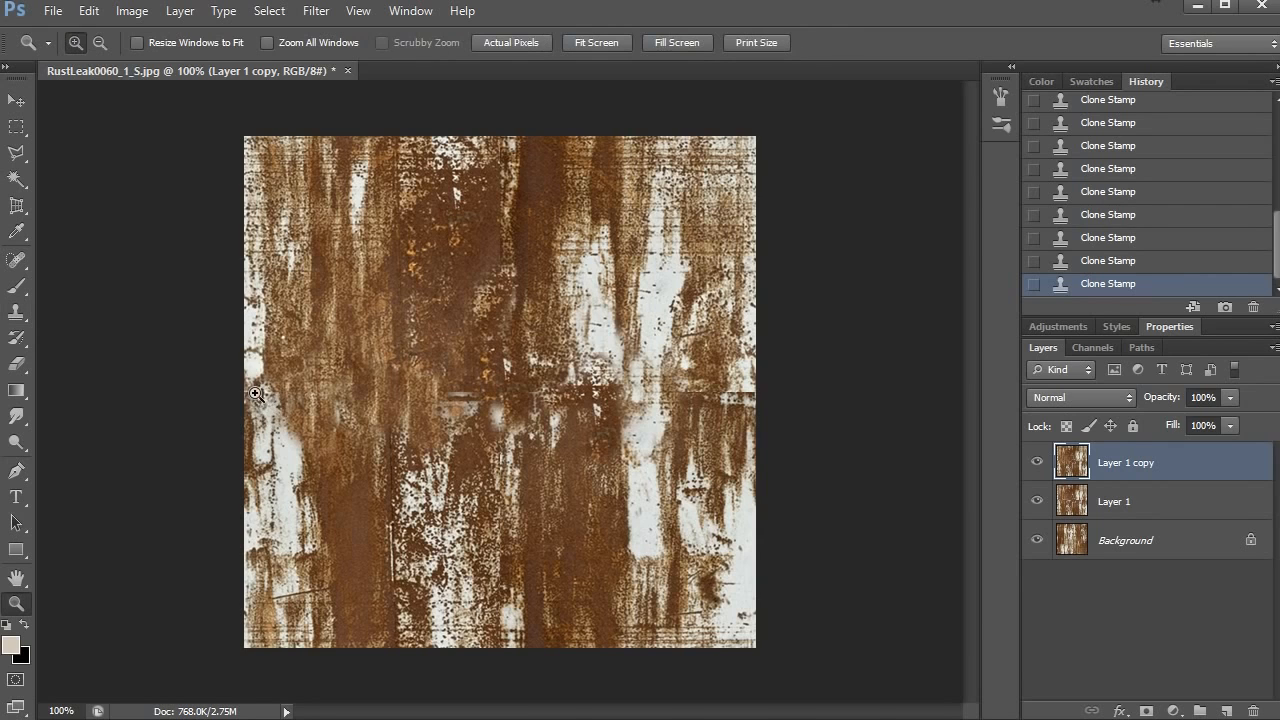
pyautogui.click(265, 409)
pyautogui.click(275, 412)
pyautogui.press('b')
pyautogui.moveTo(327, 418); pyautogui.dragTo(337, 390)
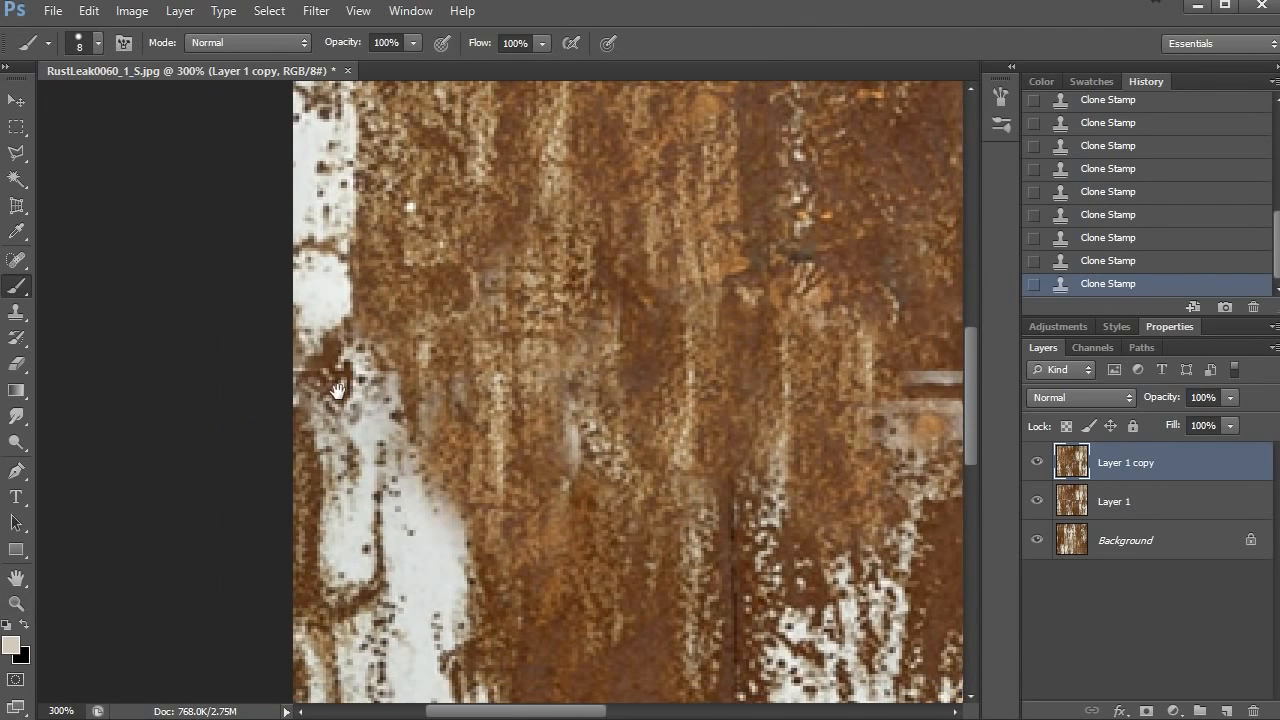
pyautogui.press('s')
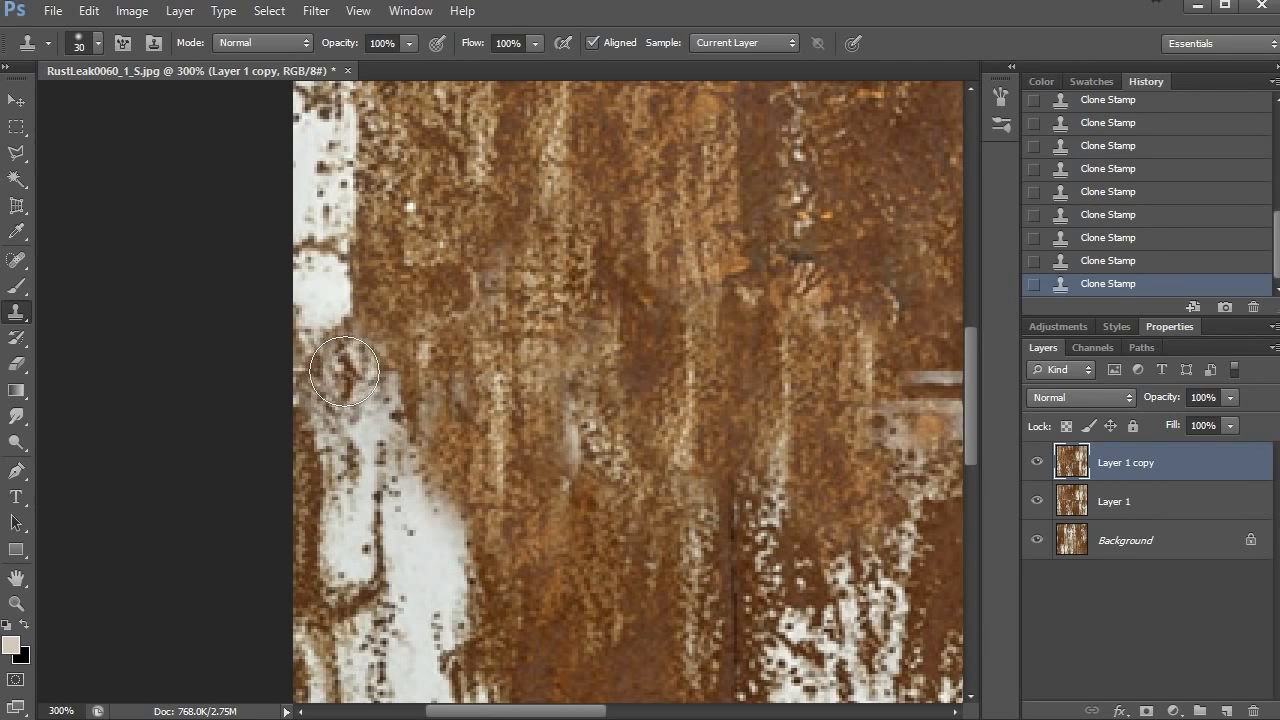
pyautogui.moveTo(345, 375)
pyautogui.mouseDown()
pyautogui.moveTo(406, 462)
pyautogui.moveTo(379, 294)
pyautogui.moveTo(368, 306)
pyautogui.moveTo(396, 381)
pyautogui.moveTo(416, 521)
pyautogui.moveTo(310, 362)
pyautogui.moveTo(296, 371)
pyautogui.moveTo(316, 232)
pyautogui.moveTo(270, 244)
pyautogui.moveTo(290, 194)
pyautogui.moveTo(293, 318)
pyautogui.moveTo(292, 231)
pyautogui.mouseUp()
pyautogui.hotkey('ctrl', 'z')
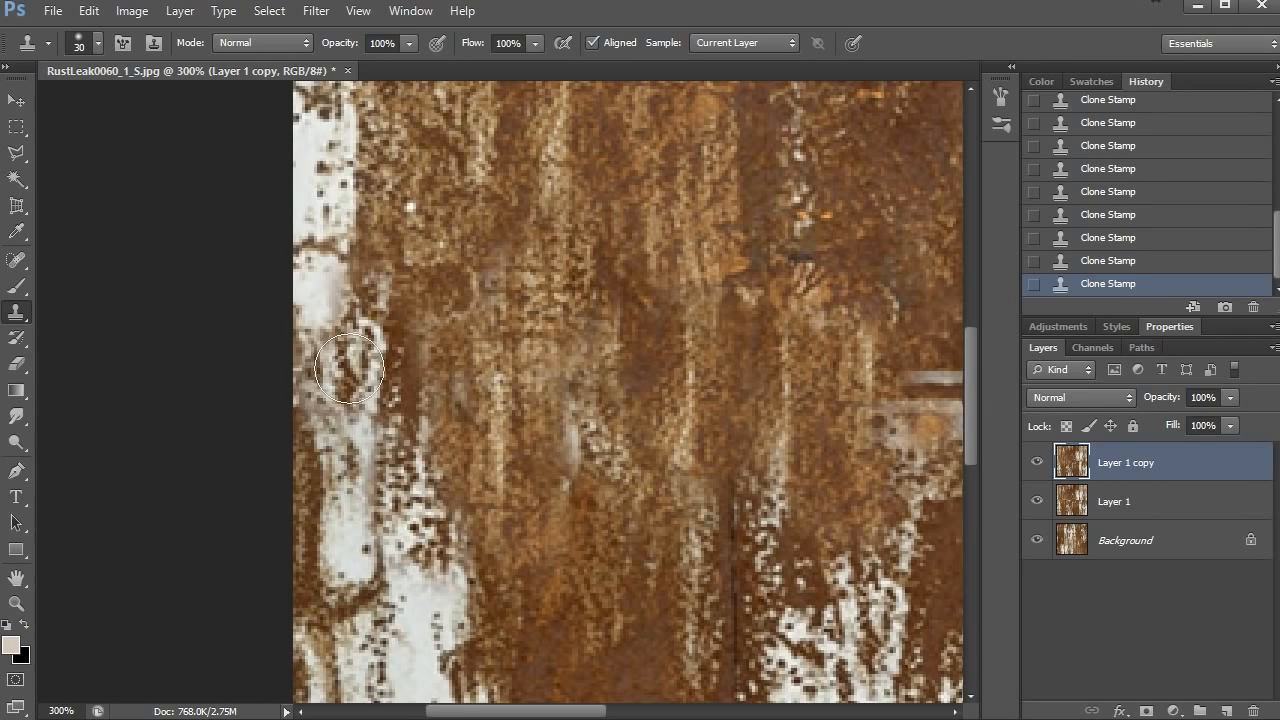
# - Reduce the Clone Stamp brush to 25 pixels and clone over the seam remnants around the image centre and toward the right edge
pyautogui.keyDown('alt'); pyautogui.click(520, 329); pyautogui.keyUp('alt')
pyautogui.keyDown('alt'); pyautogui.click(586, 417); pyautogui.keyUp('alt')
pyautogui.press('[')
pyautogui.moveTo(495, 414); pyautogui.dragTo(510, 435)
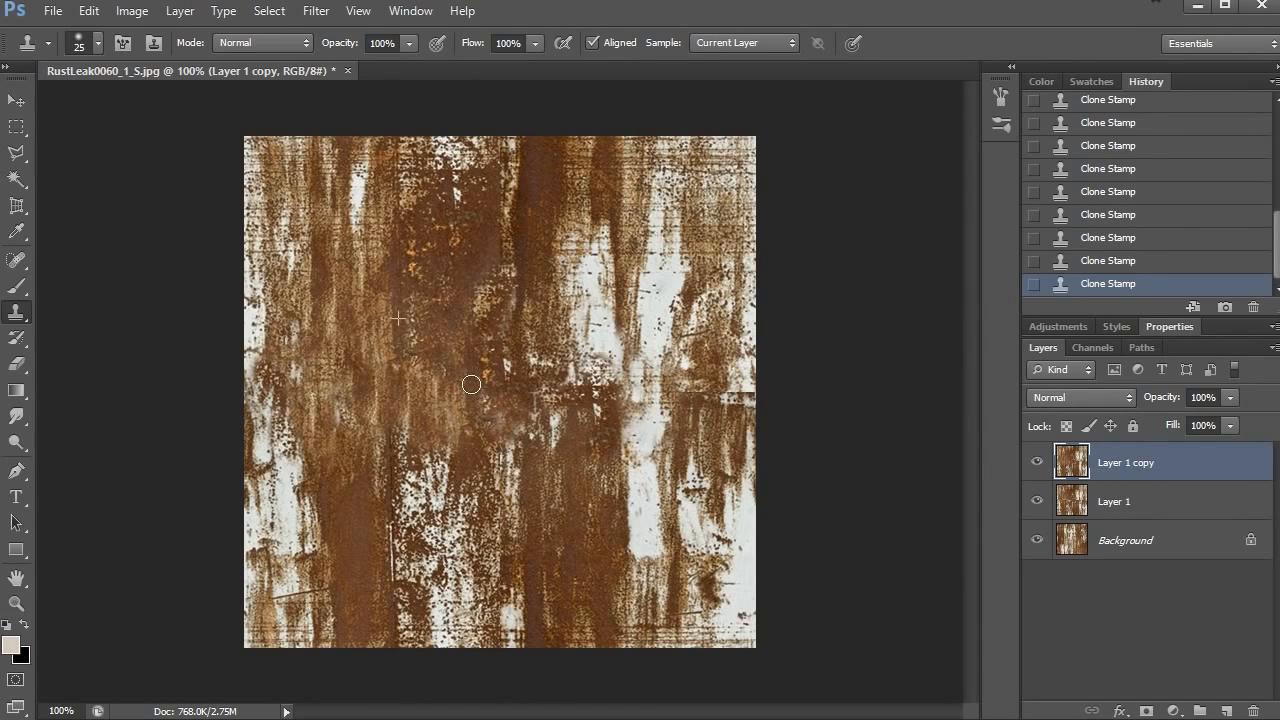
pyautogui.moveTo(488, 382)
pyautogui.mouseDown()
pyautogui.moveTo(533, 396)
pyautogui.moveTo(548, 427)
pyautogui.mouseUp()
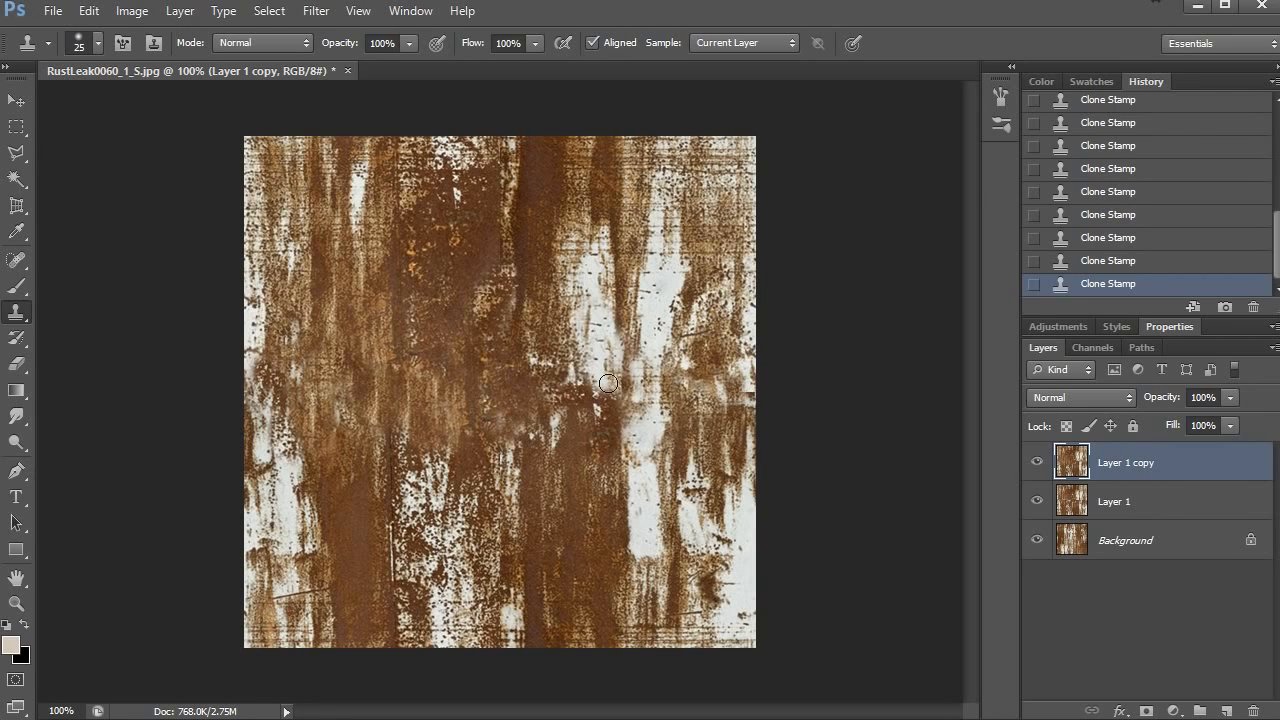
# - Try cloning dark rust from the upper-centre area over the seam beside the white streak, and undo the strokes
pyautogui.keyDown('alt'); pyautogui.click(477, 221); pyautogui.keyUp('alt')
pyautogui.moveTo(574, 386); pyautogui.dragTo(650, 425)
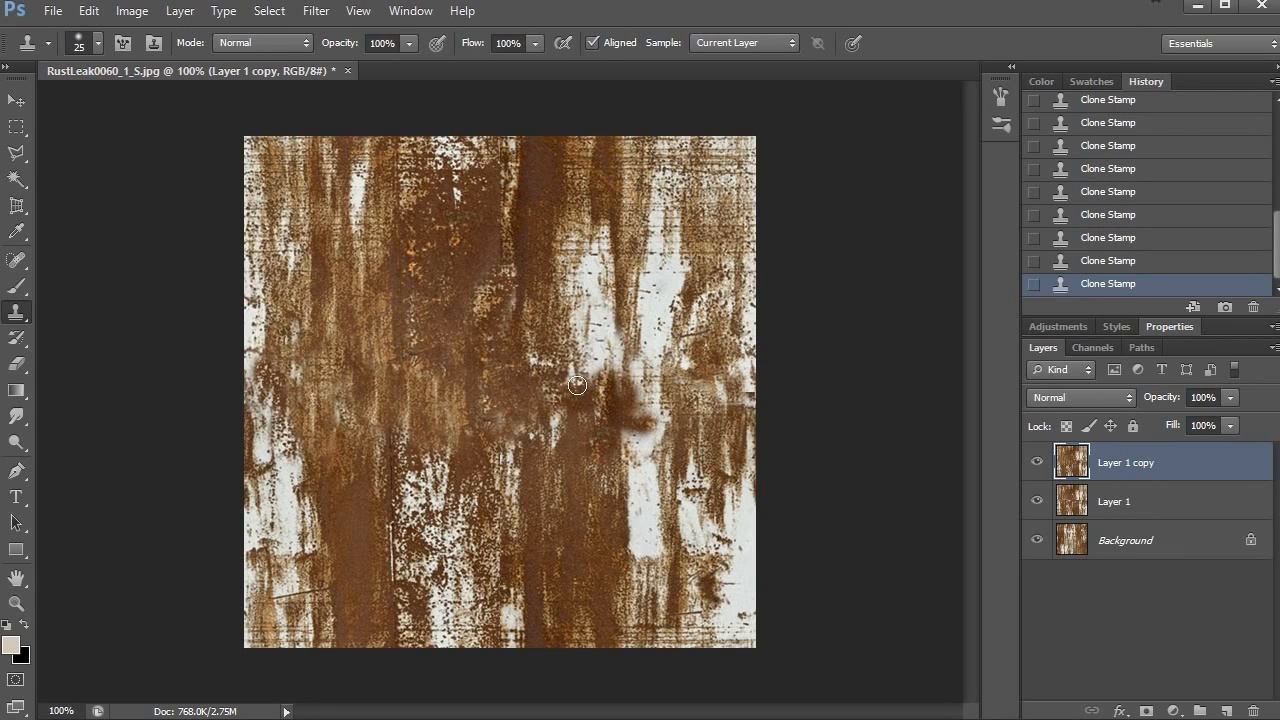
pyautogui.moveTo(581, 507); pyautogui.dragTo(638, 542)
pyautogui.hotkey('ctrl', 'z')
pyautogui.hotkey('ctrl', 'alt', 'z')
pyautogui.hotkey('ctrl', 'alt', 'z')
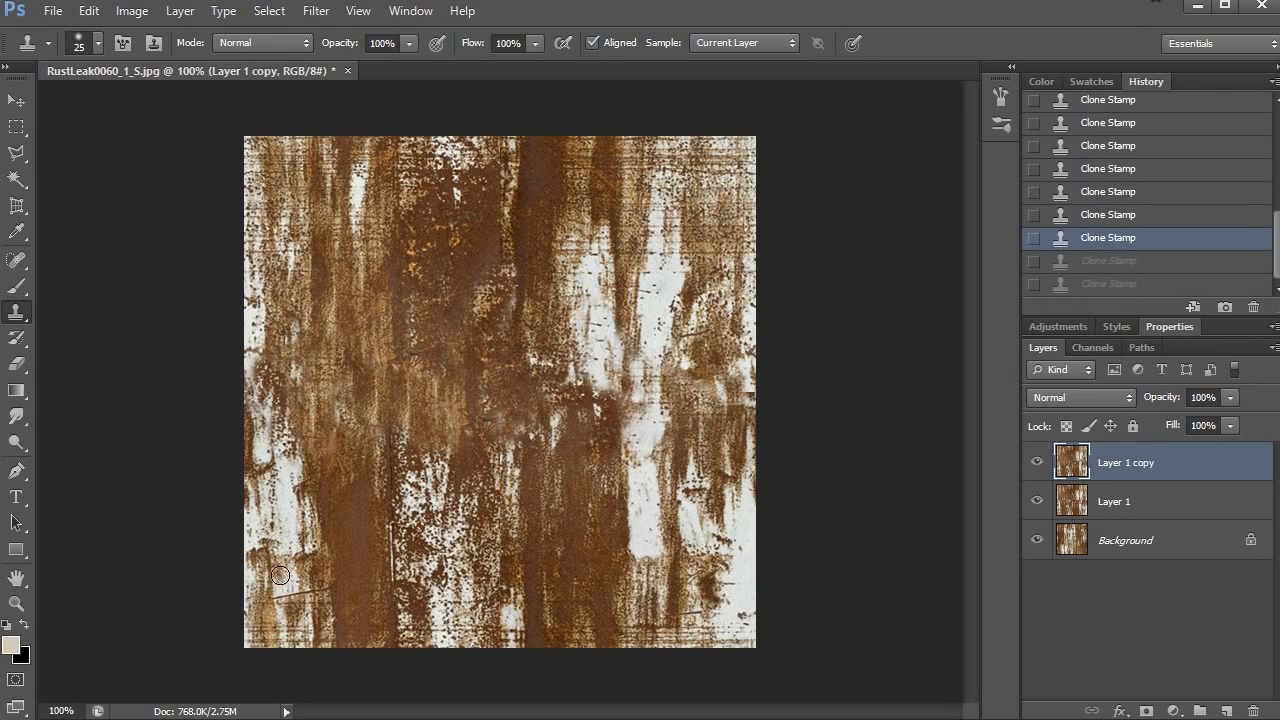
pyautogui.hotkey('ctrl', 'shift', 'z')
pyautogui.hotkey('ctrl', 'shift', 'z')
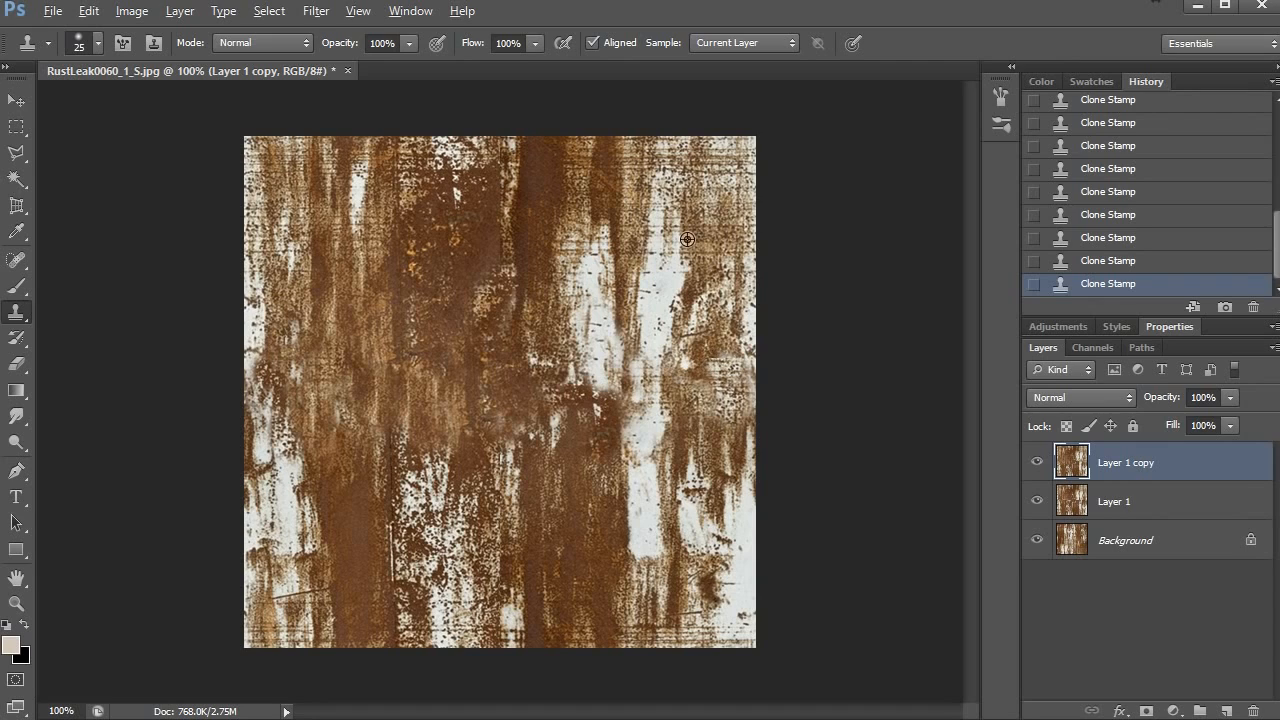
# - Clone rust texture over the remaining vertical seam in the upper centre of the image
pyautogui.keyDown('alt'); pyautogui.click(349, 569); pyautogui.keyUp('alt')
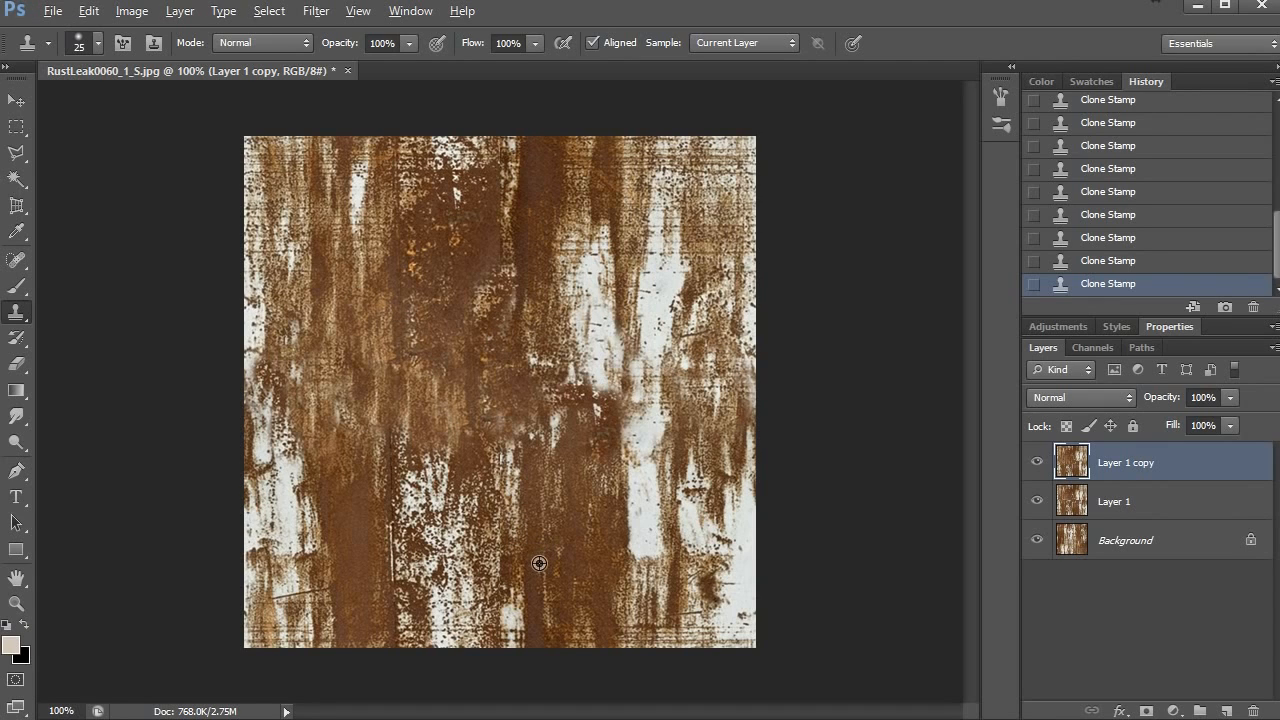
pyautogui.moveTo(506, 222); pyautogui.dragTo(502, 174)
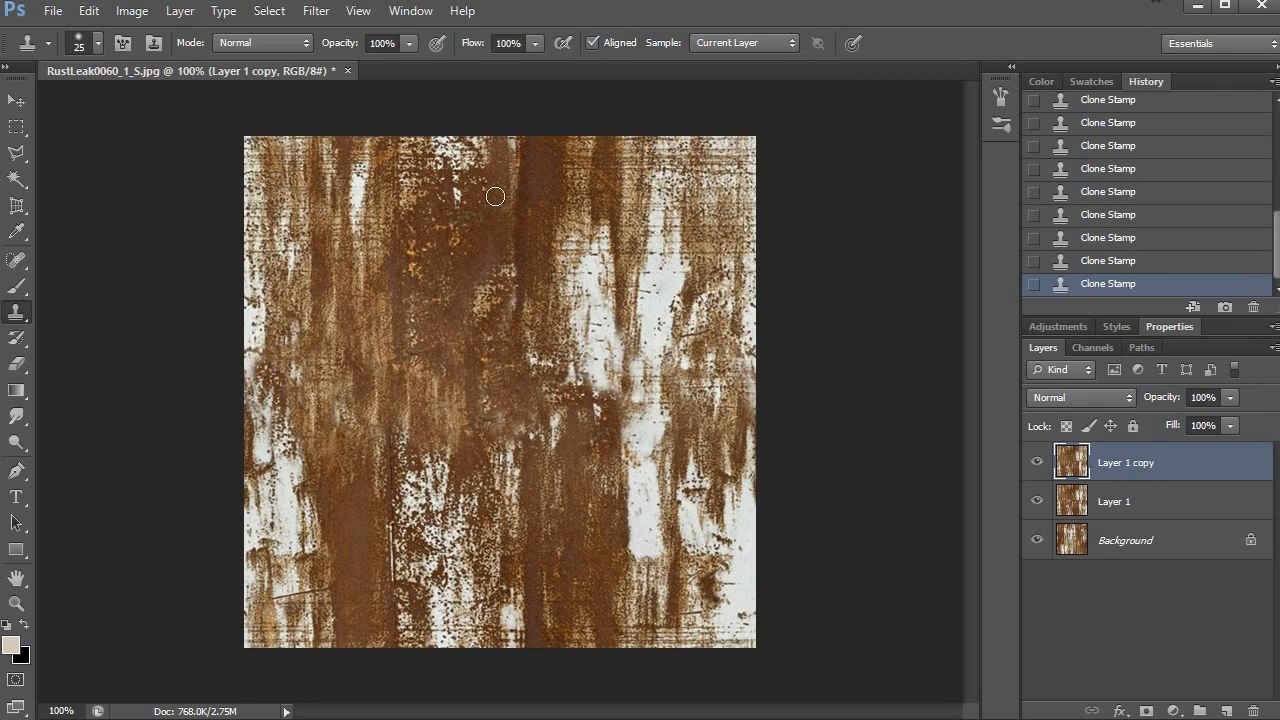
pyautogui.moveTo(503, 216); pyautogui.dragTo(500, 295)
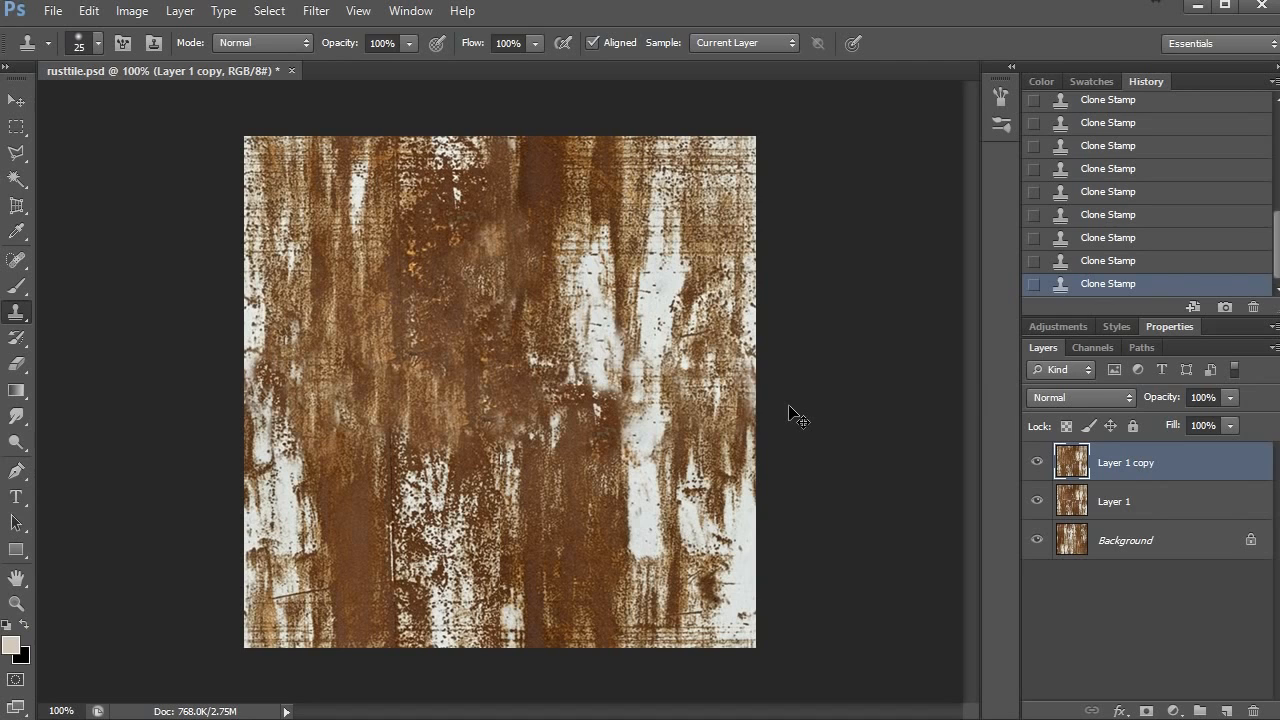
# - Duplicate the cleaned layer and offset the copy by +256 pixels horizontally and vertically with Wrap Around
pyautogui.hotkey('ctrl', 'j')
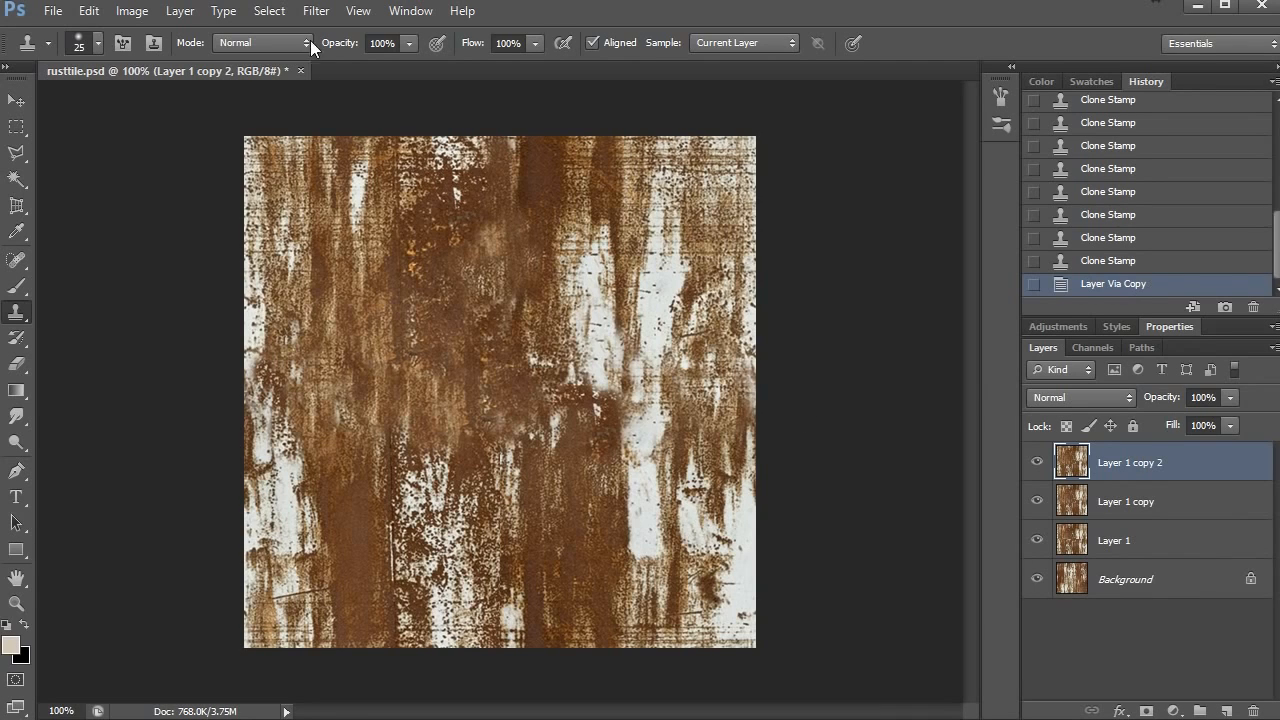
pyautogui.click(326, 12)
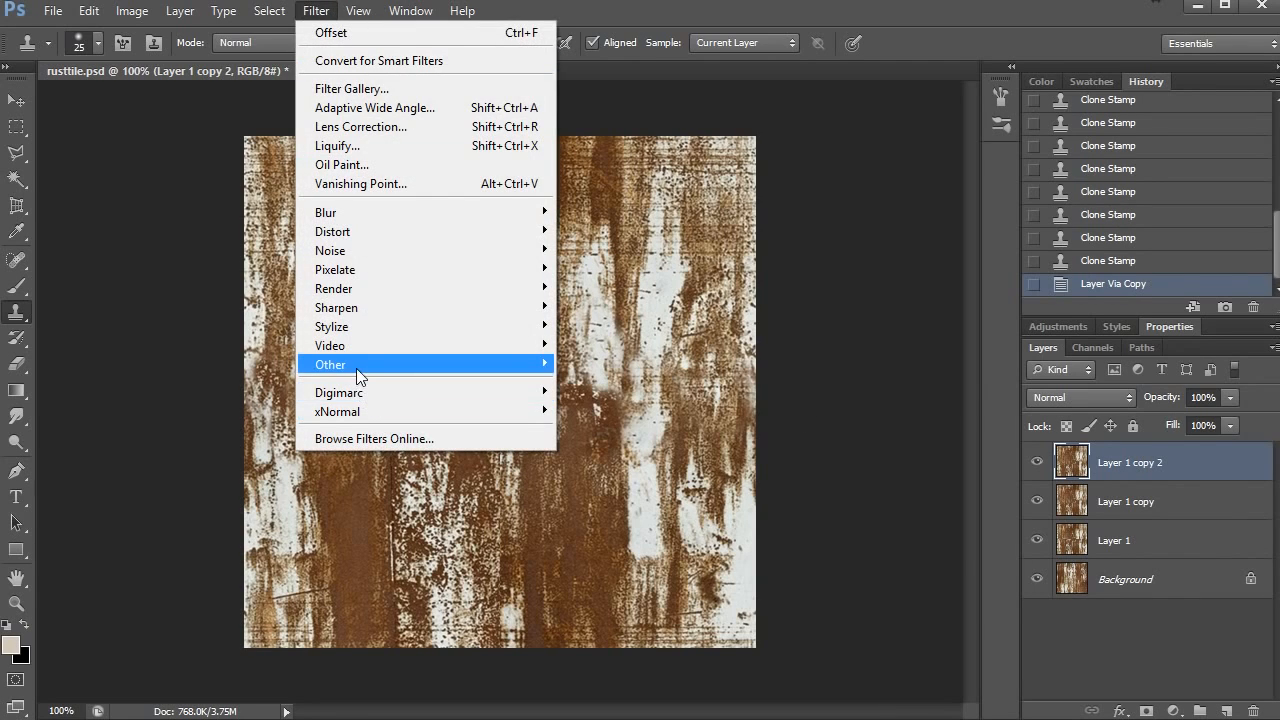
pyautogui.moveTo(357, 367)
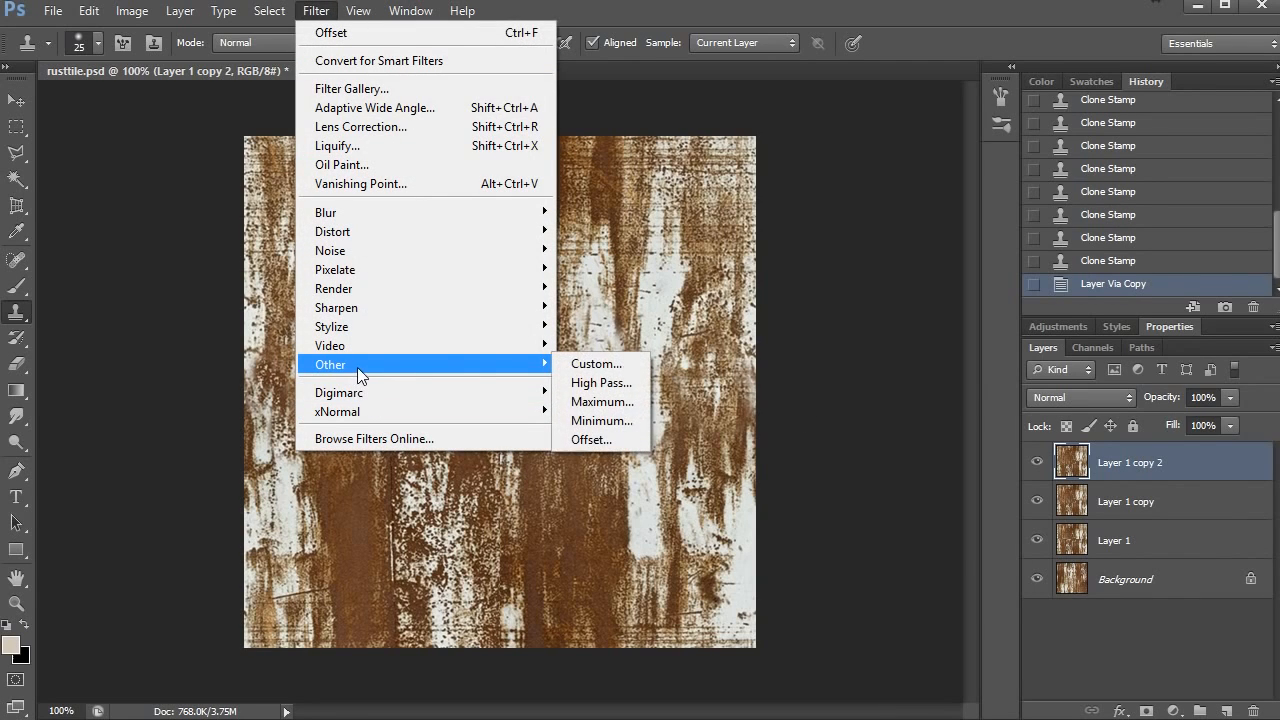
pyautogui.click(617, 440)
pyautogui.moveTo(742, 200); pyautogui.dragTo(990, 250)
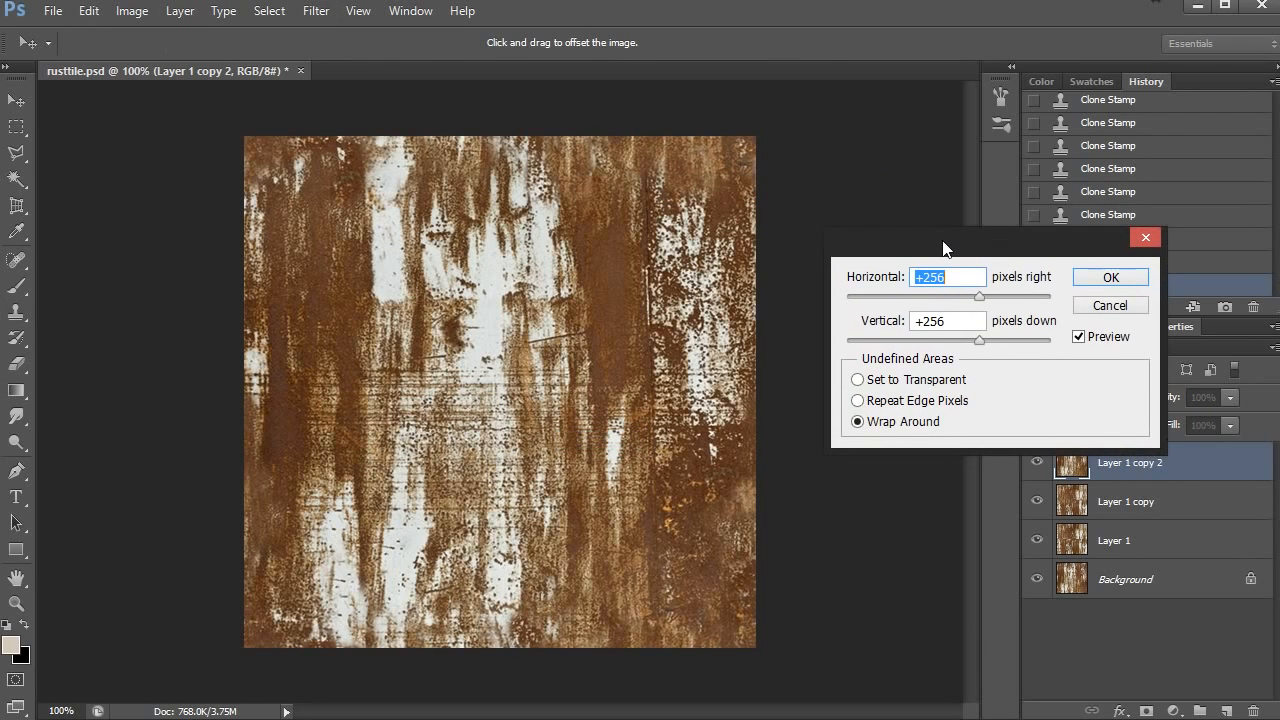
pyautogui.click(1102, 278)
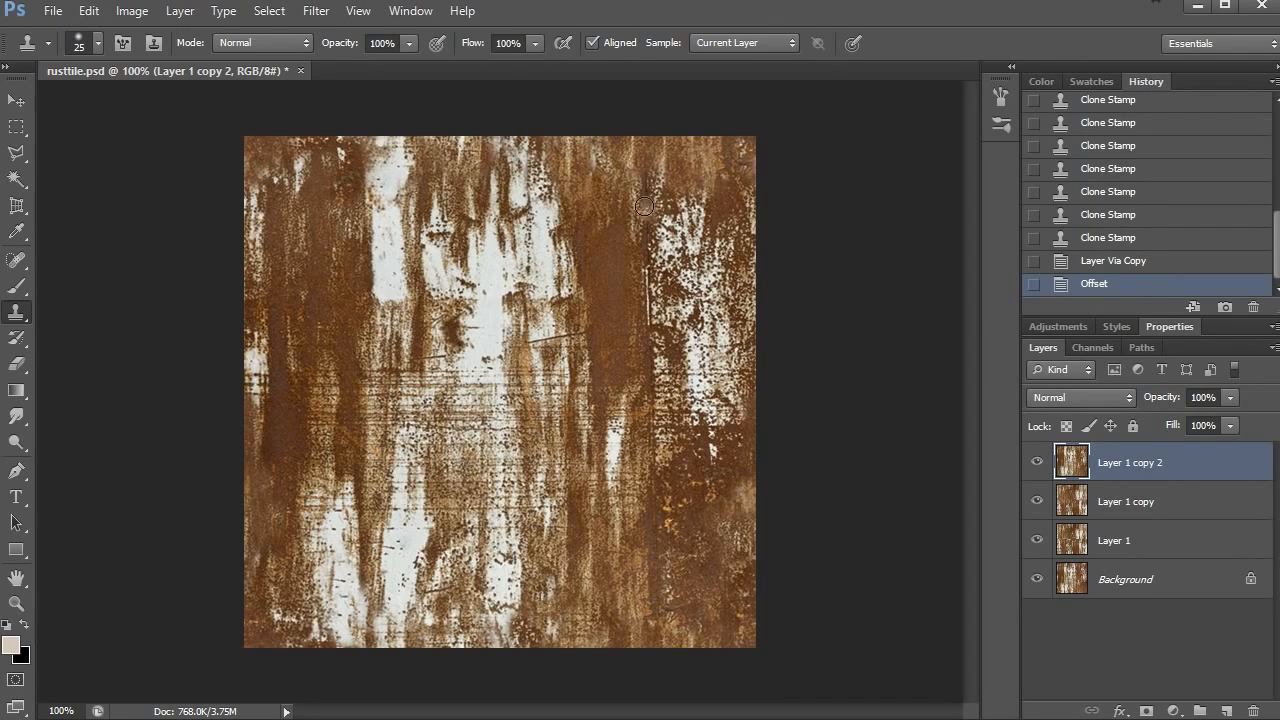
# - Clone speckled texture over the upper part of the dark vertical line beside the white patch in the image's right half
pyautogui.moveTo(644, 206); pyautogui.dragTo(657, 276)
pyautogui.moveTo(650, 262)
pyautogui.mouseDown()
pyautogui.moveTo(698, 330)
pyautogui.moveTo(640, 282)
pyautogui.mouseUp()
pyautogui.click(645, 288)
pyautogui.click(652, 296)
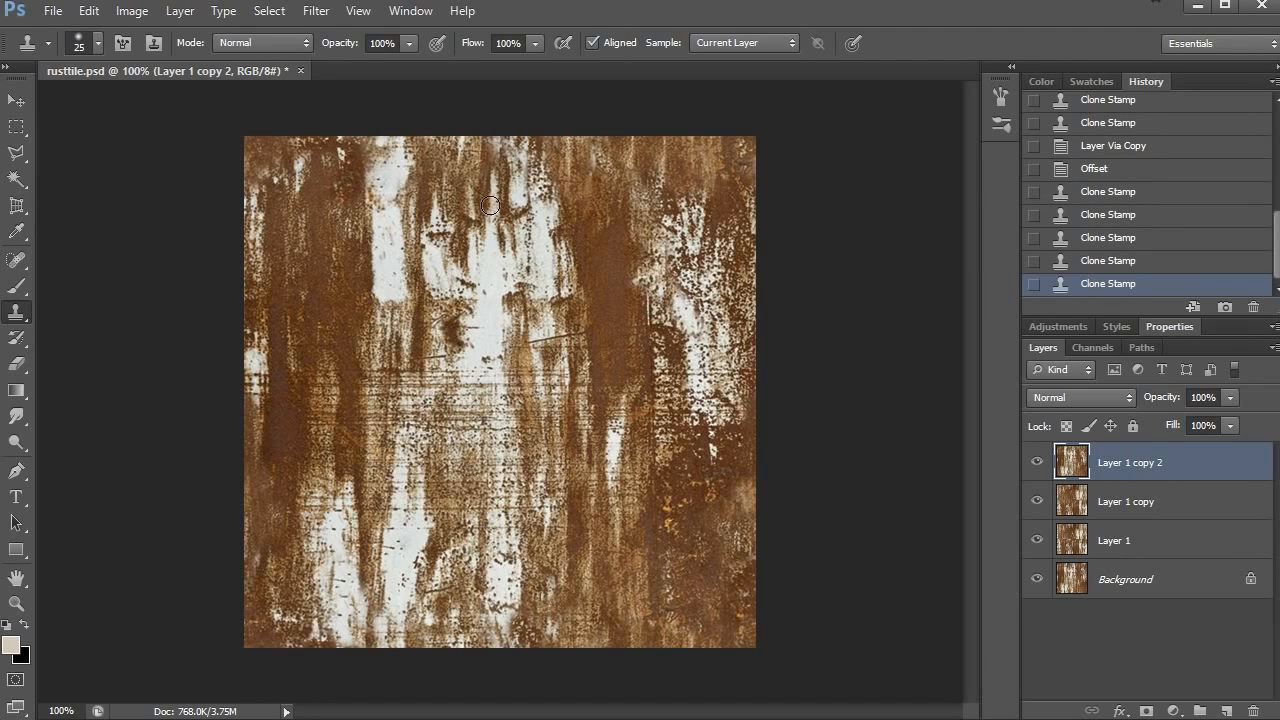
# - Clone speckled texture from just below the image centre over the brown area at the middle of the top edge
pyautogui.keyDown('alt'); pyautogui.click(471, 431); pyautogui.keyUp('alt')
pyautogui.moveTo(489, 147); pyautogui.dragTo(480, 151)
pyautogui.click(482, 149)
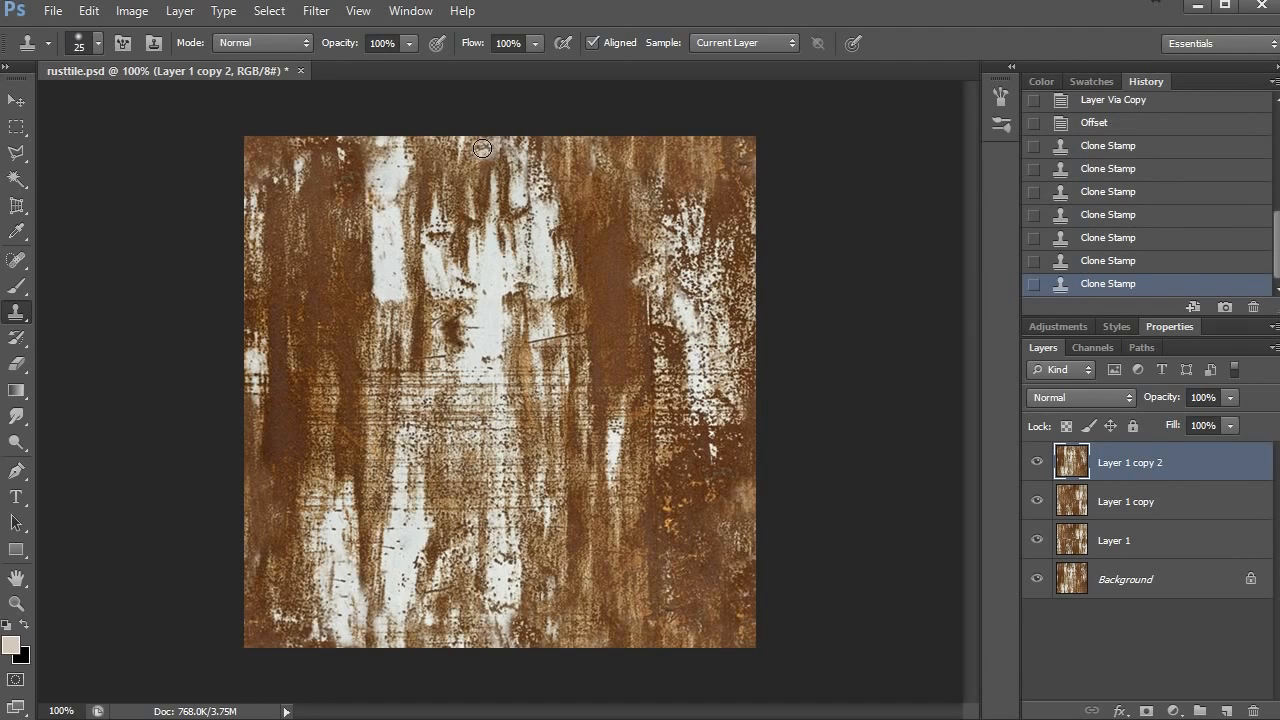
pyautogui.click(482, 149)
pyautogui.click(481, 156)
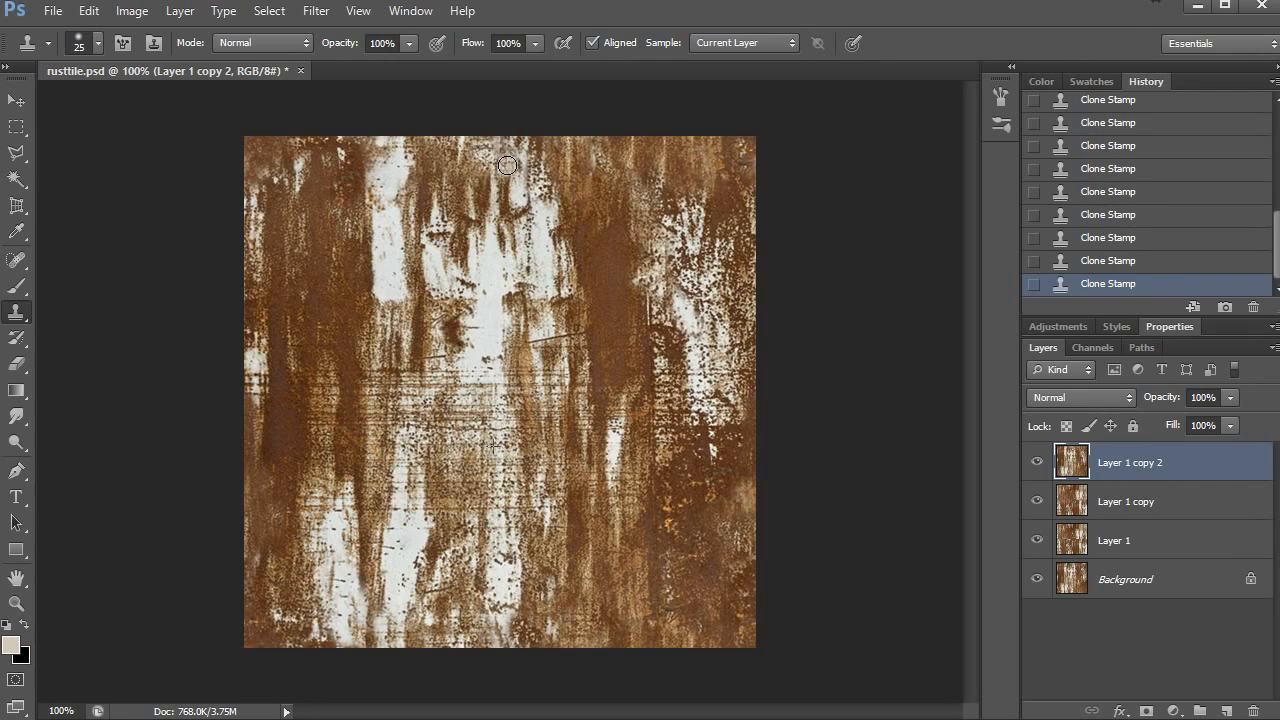
# - Clone speckled rust texture over the white patch in the upper centre of the image
pyautogui.moveTo(511, 188)
pyautogui.mouseDown()
pyautogui.moveTo(475, 255)
pyautogui.moveTo(431, 283)
pyautogui.moveTo(461, 304)
pyautogui.mouseUp()
pyautogui.click(431, 288)
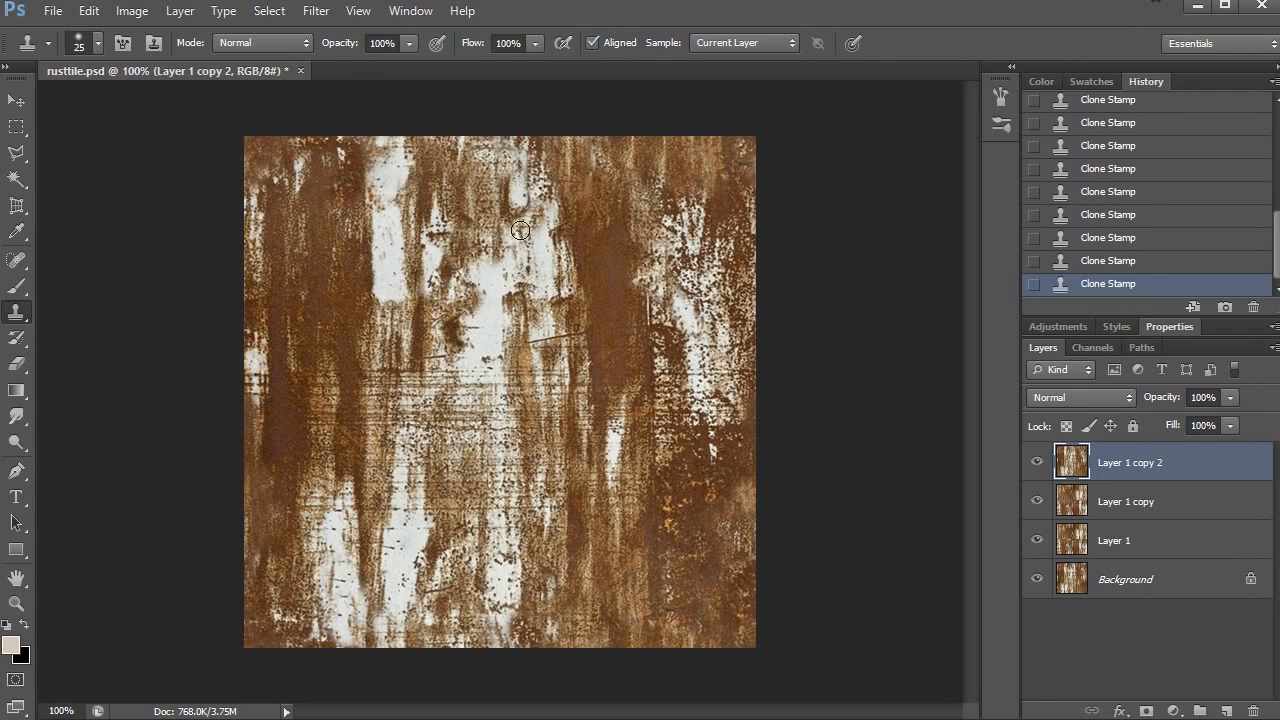
pyautogui.click(549, 245)
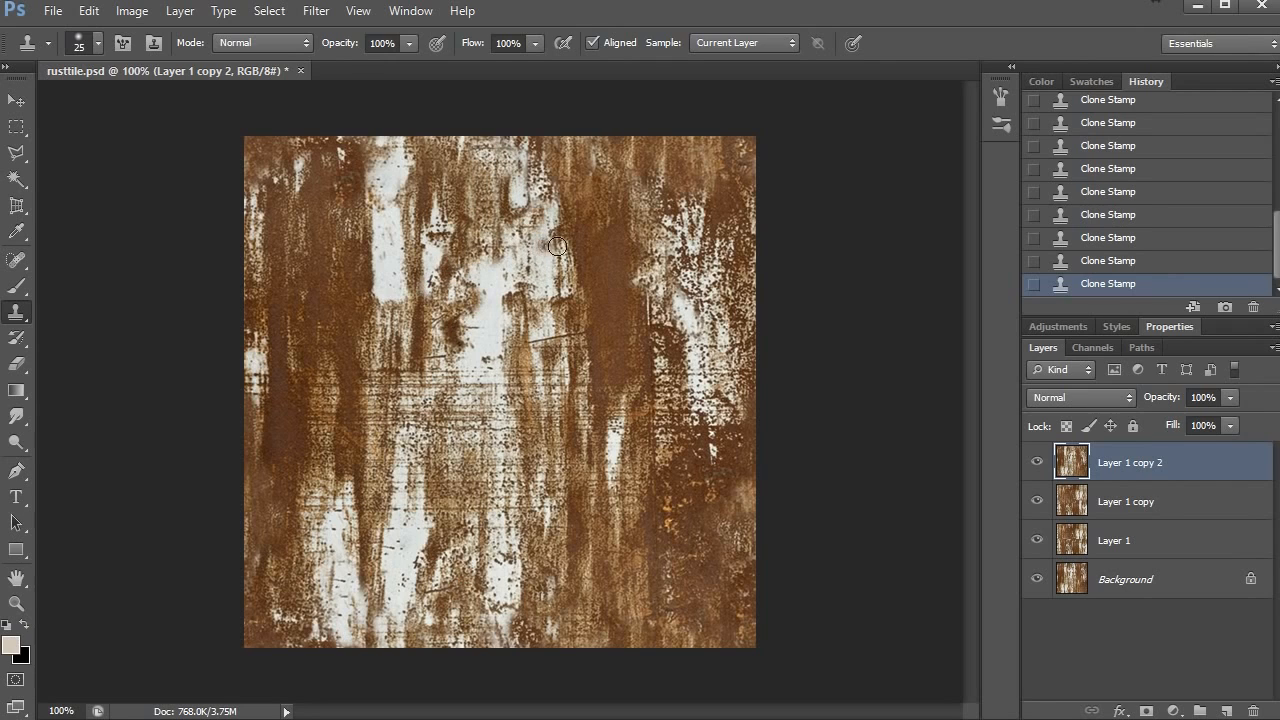
# - Apply the Offset filter to the retouched top layer again and check the centre for seams
pyautogui.click(316, 10)
pyautogui.moveTo(347, 364)
pyautogui.click(590, 440)
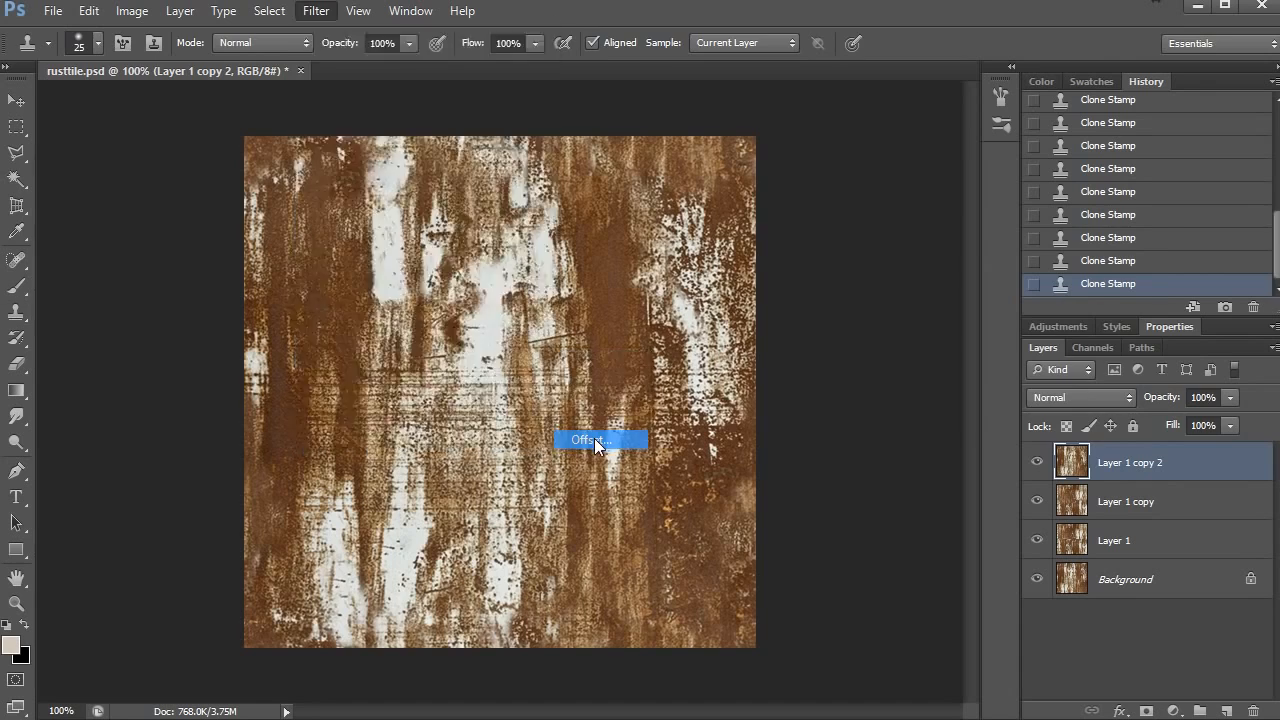
pyautogui.click(1105, 279)
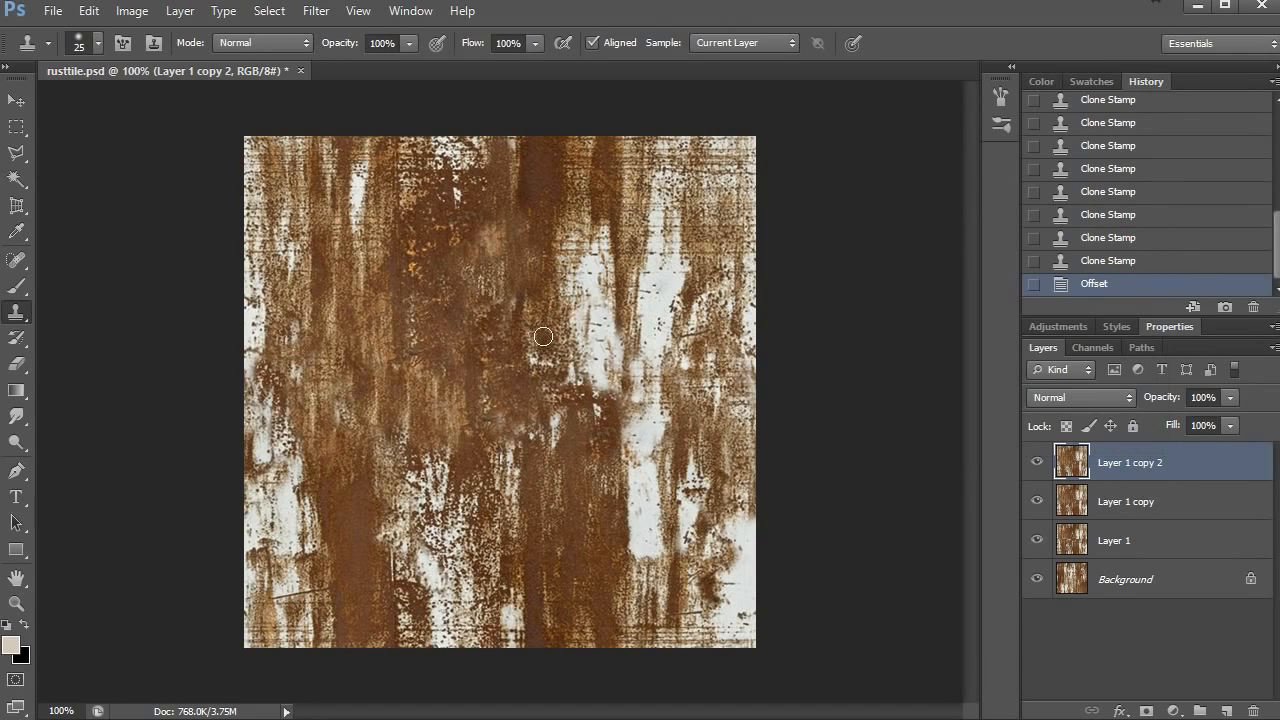
pyautogui.press('z')
pyautogui.keyDown('alt'); pyautogui.click(601, 326); pyautogui.keyUp('alt')
pyautogui.click(582, 330)
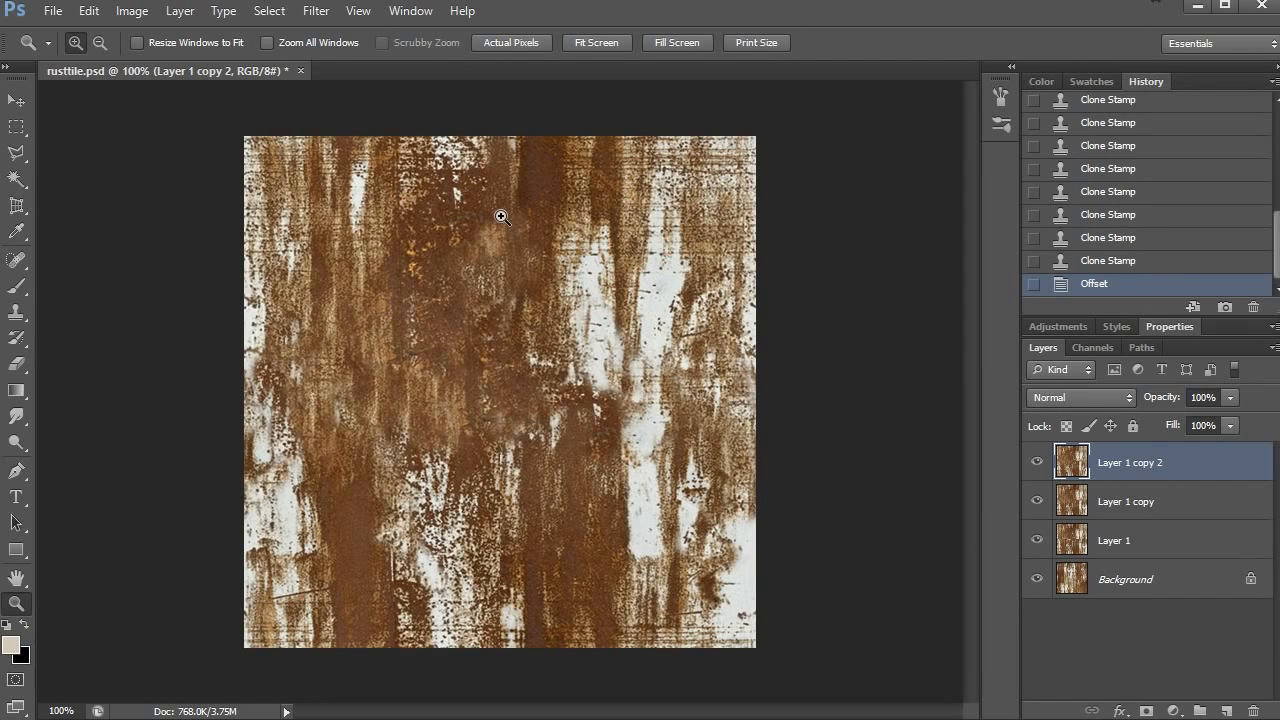
# - Select the whole canvas, copy the offset texture layer and clear the selection
pyautogui.press('s')
pyautogui.hotkey('ctrl', 'a')
pyautogui.hotkey('ctrl', 'd')
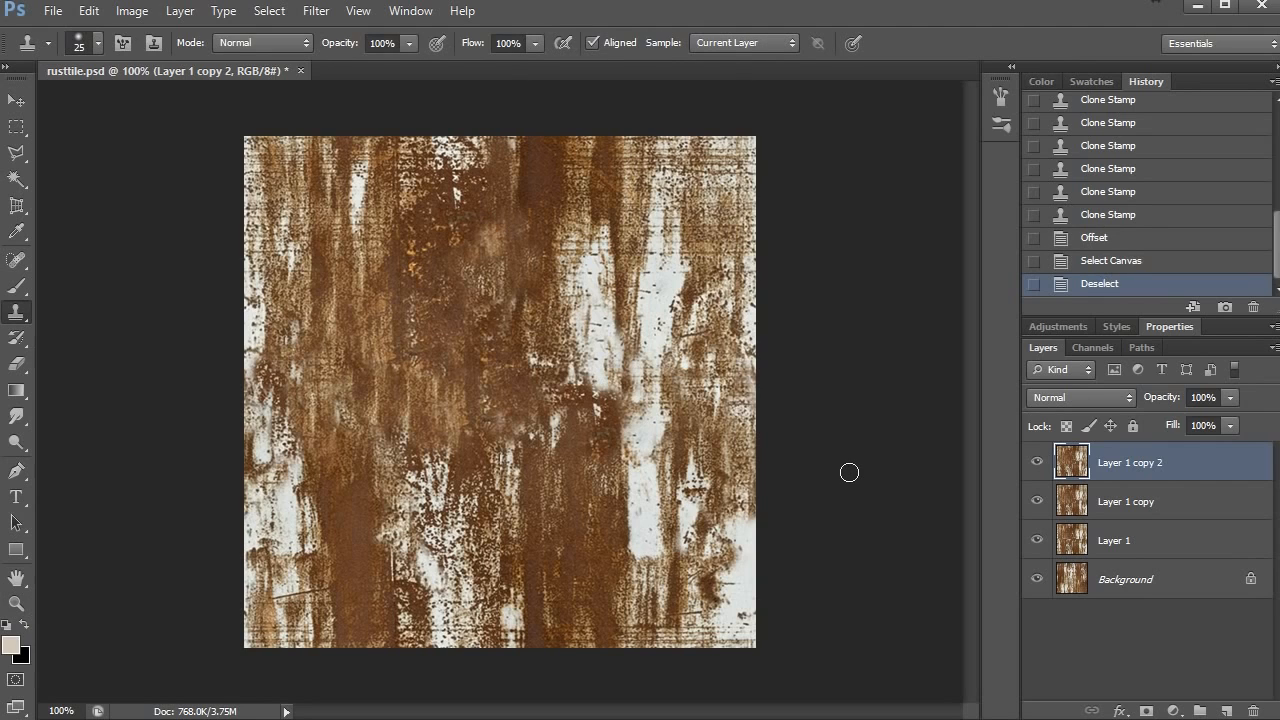
pyautogui.hotkey('ctrl', 'a')
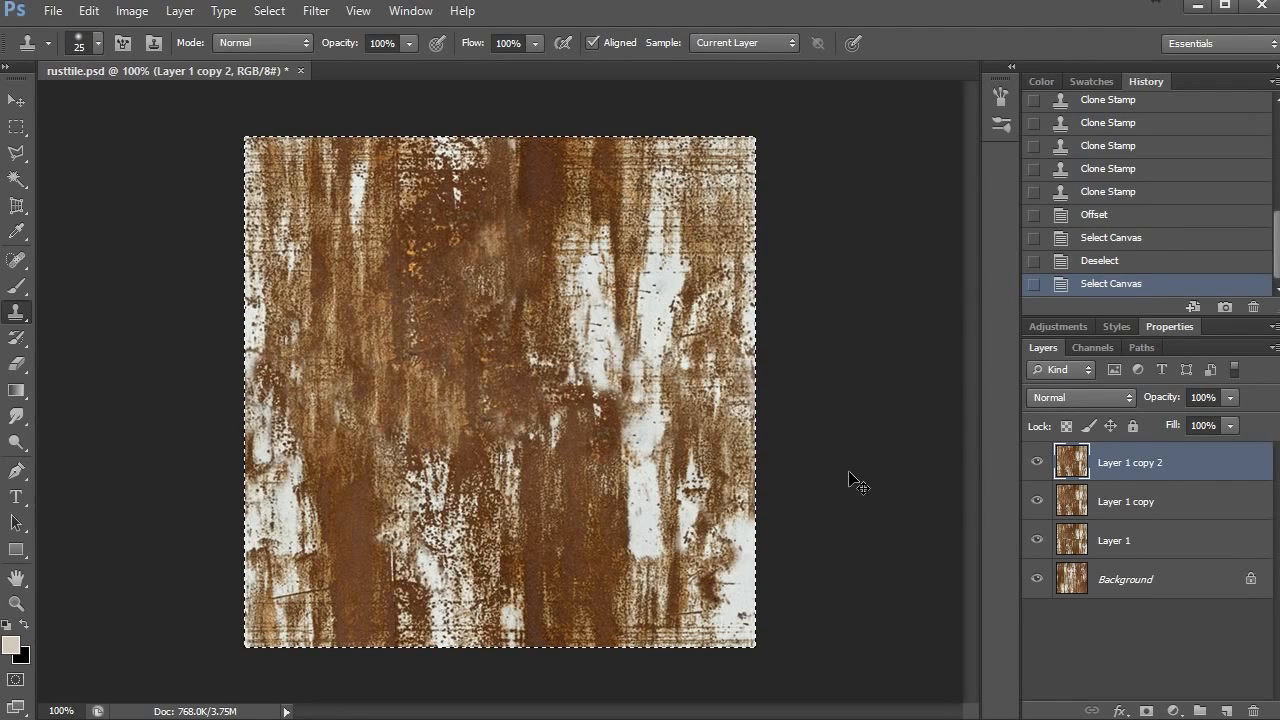
pyautogui.hotkey('ctrl', 'd')
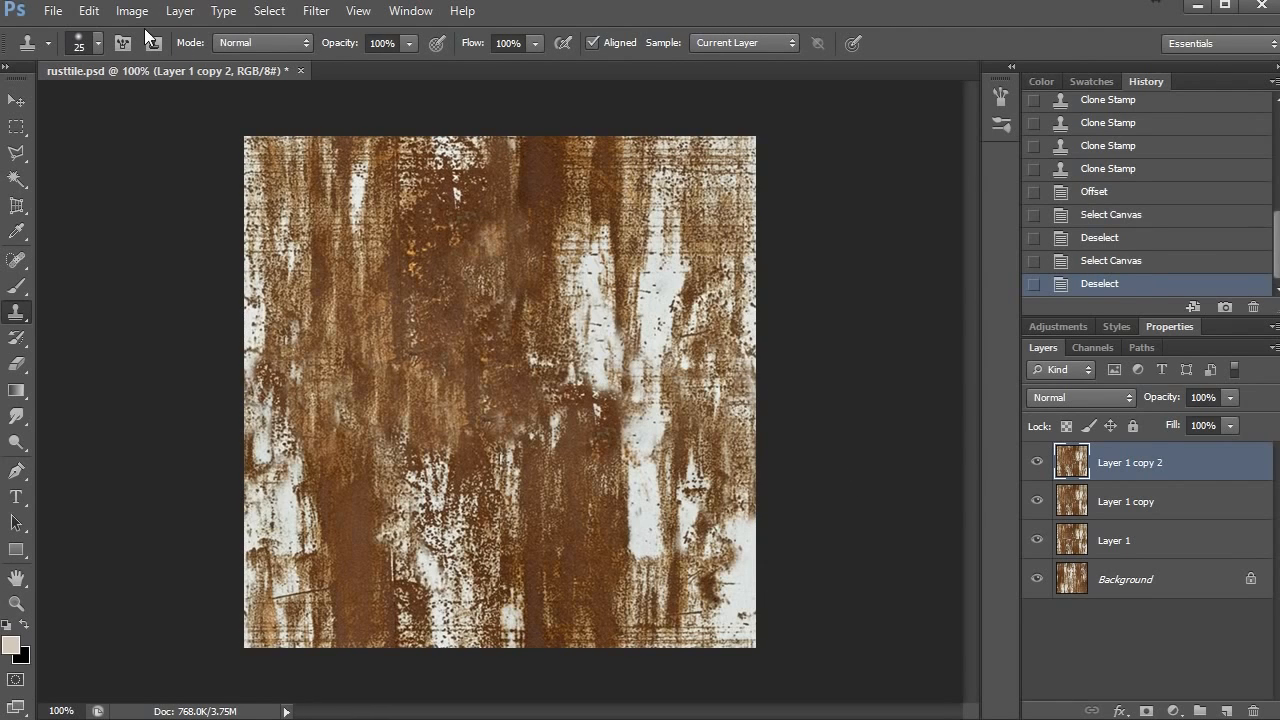
# - Create a new 1024 × 1024 pixel RGB document at 72 pixels/inch
pyautogui.click(53, 11)
pyautogui.click(75, 29)
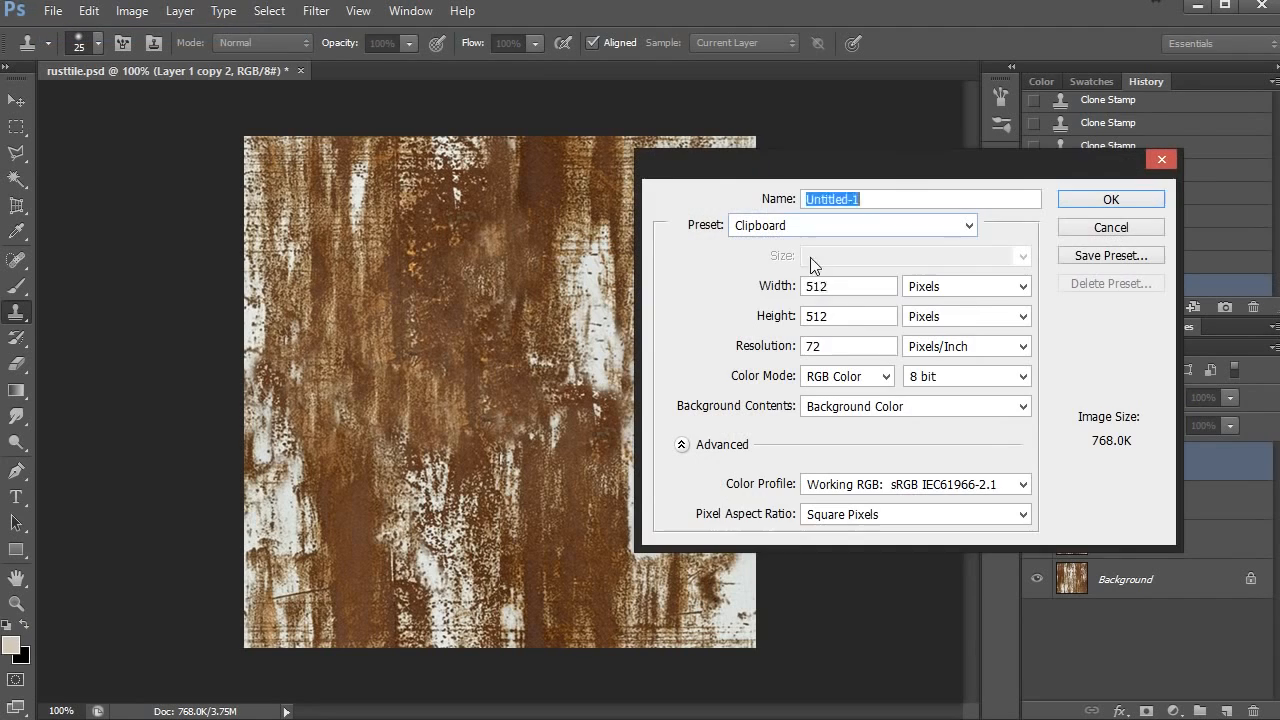
pyautogui.press('Tab')
pyautogui.write('10')
pyautogui.press('Tab')
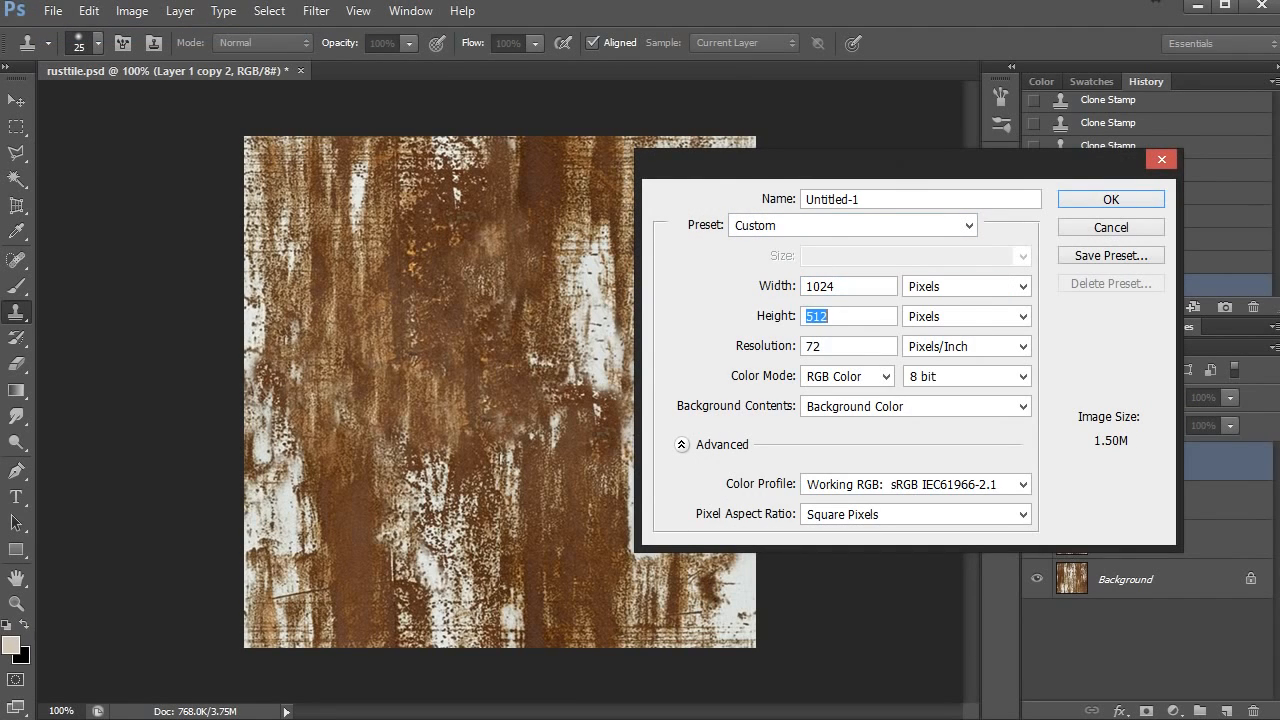
pyautogui.write('1024')
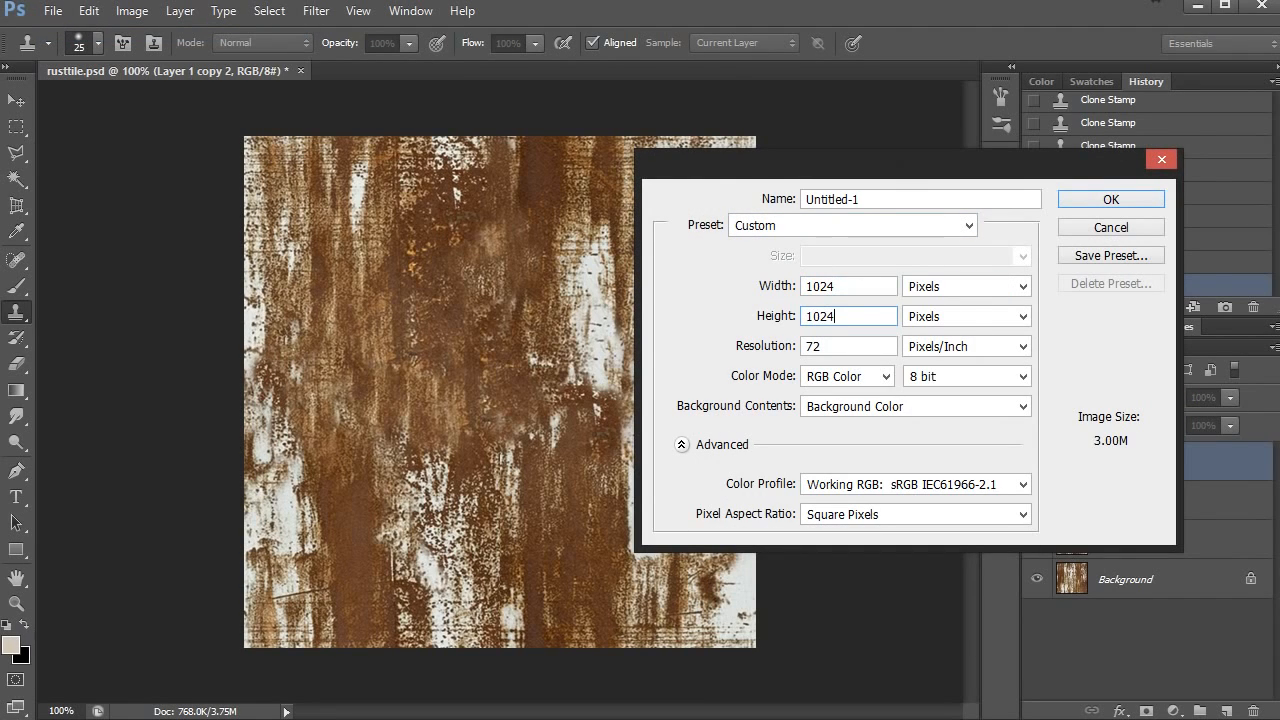
pyautogui.click(1111, 200)
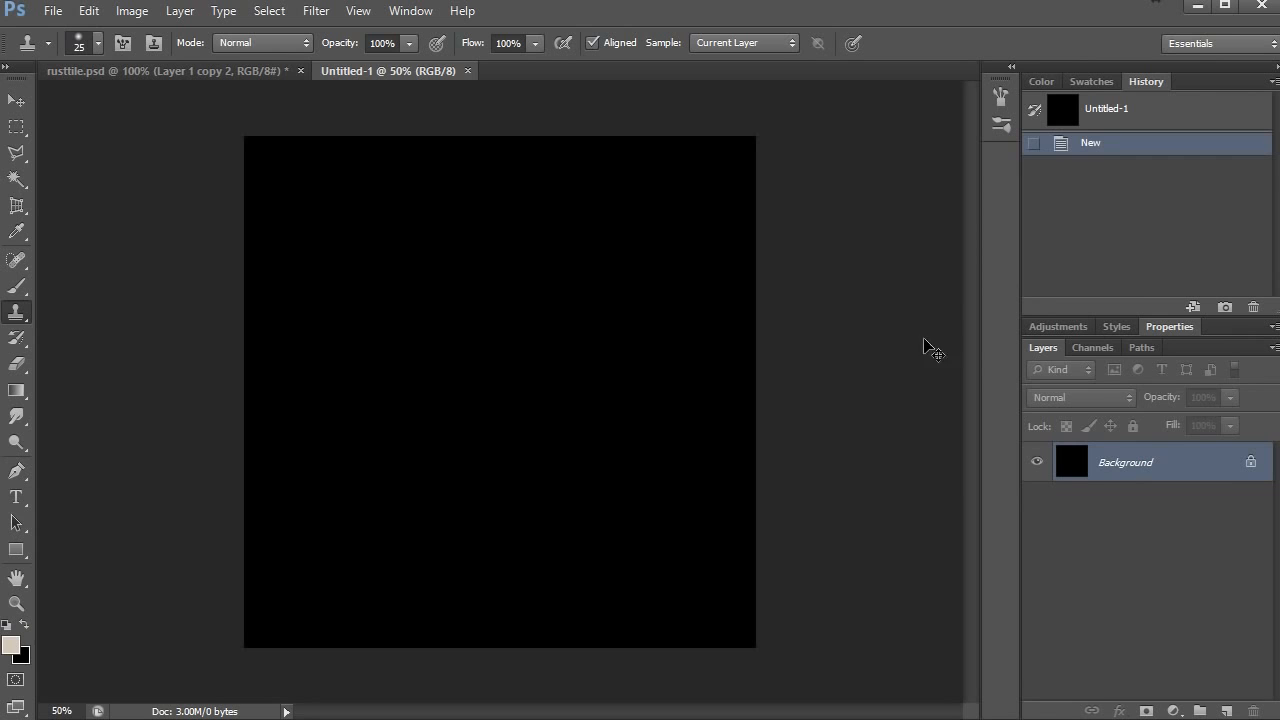
# - Paste the copied rust texture into the new document and align it with the canvas's upper-left corner
pyautogui.hotkey('ctrl', 'v')
pyautogui.press('v')
pyautogui.moveTo(533, 412); pyautogui.dragTo(402, 282)
pyautogui.press('z')
pyautogui.click(295, 184)
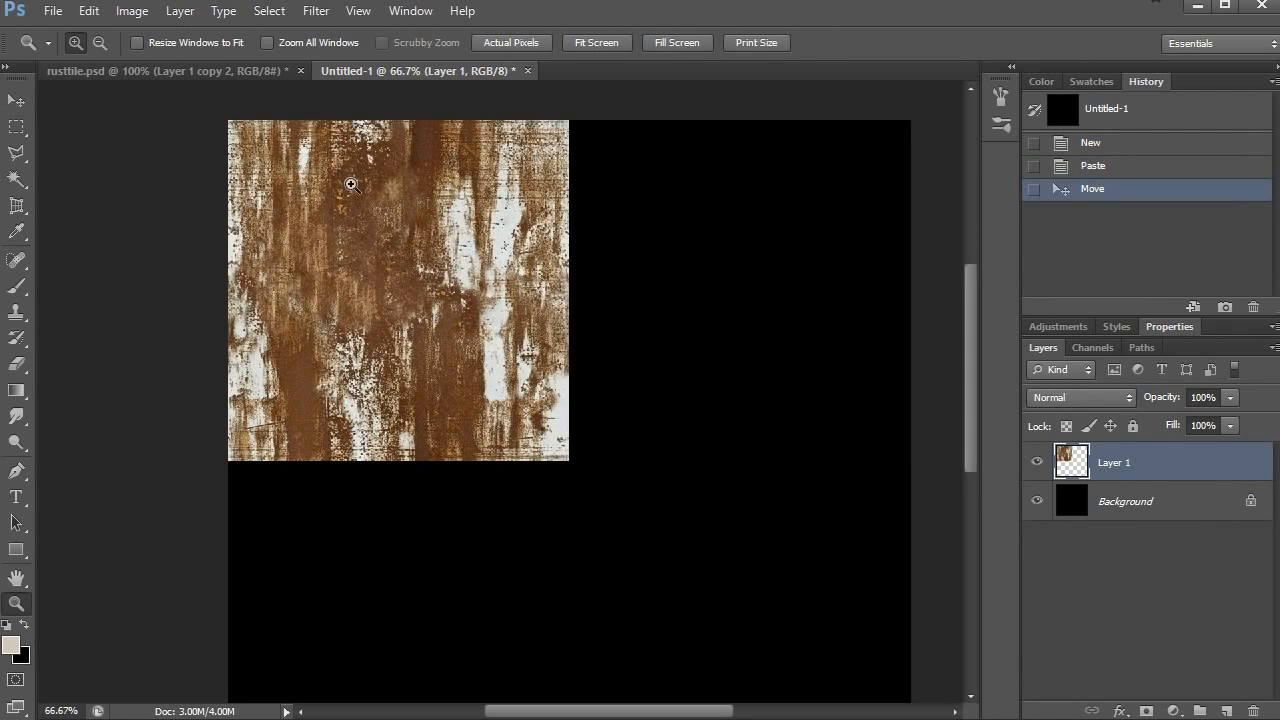
pyautogui.moveTo(384, 176); pyautogui.dragTo(396, 209)
# - Duplicate the pasted tile and place the copy flush against its right edge to fill the canvas's upper half
pyautogui.moveTo(1145, 467); pyautogui.dragTo(1226, 711)
pyautogui.press('v')
pyautogui.moveTo(318, 302); pyautogui.dragTo(637, 297)
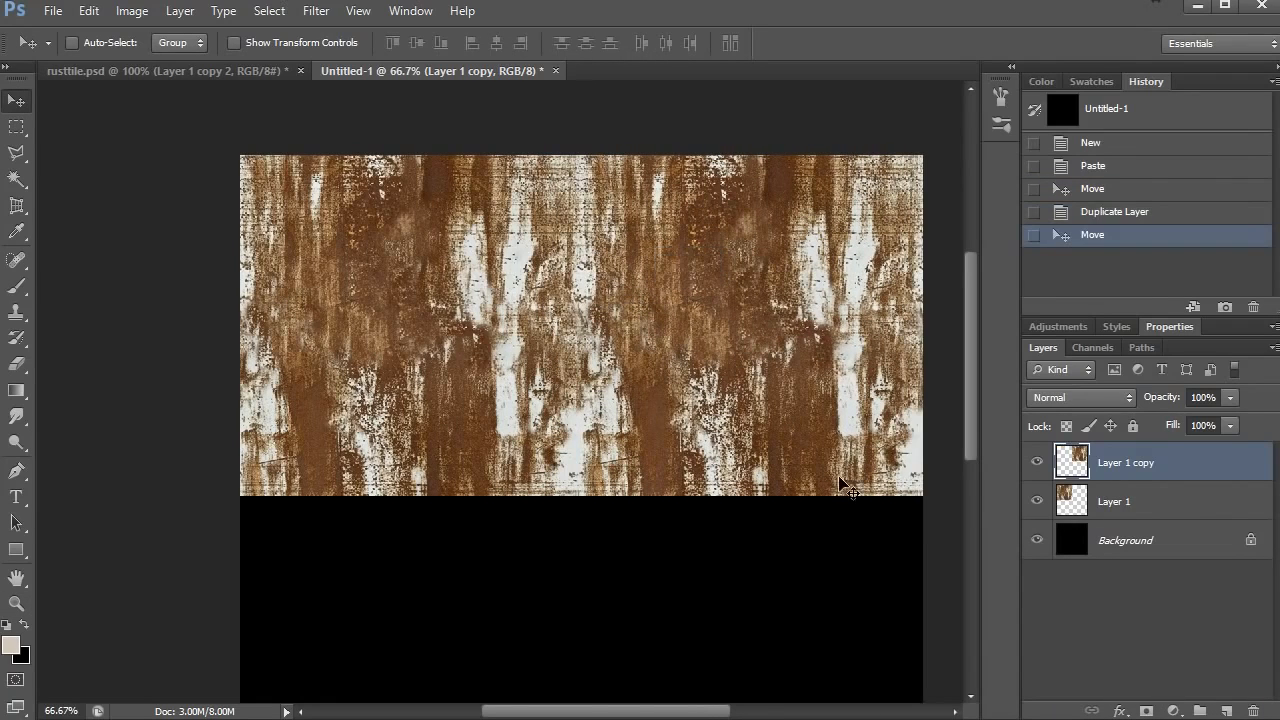
# - Merge the two tile layers and place a duplicate of the merged row directly below to fill the canvas's lower half
pyautogui.keyDown('shift'); pyautogui.click(1143, 503); pyautogui.keyUp('shift')
pyautogui.hotkey('ctrl', 'e')
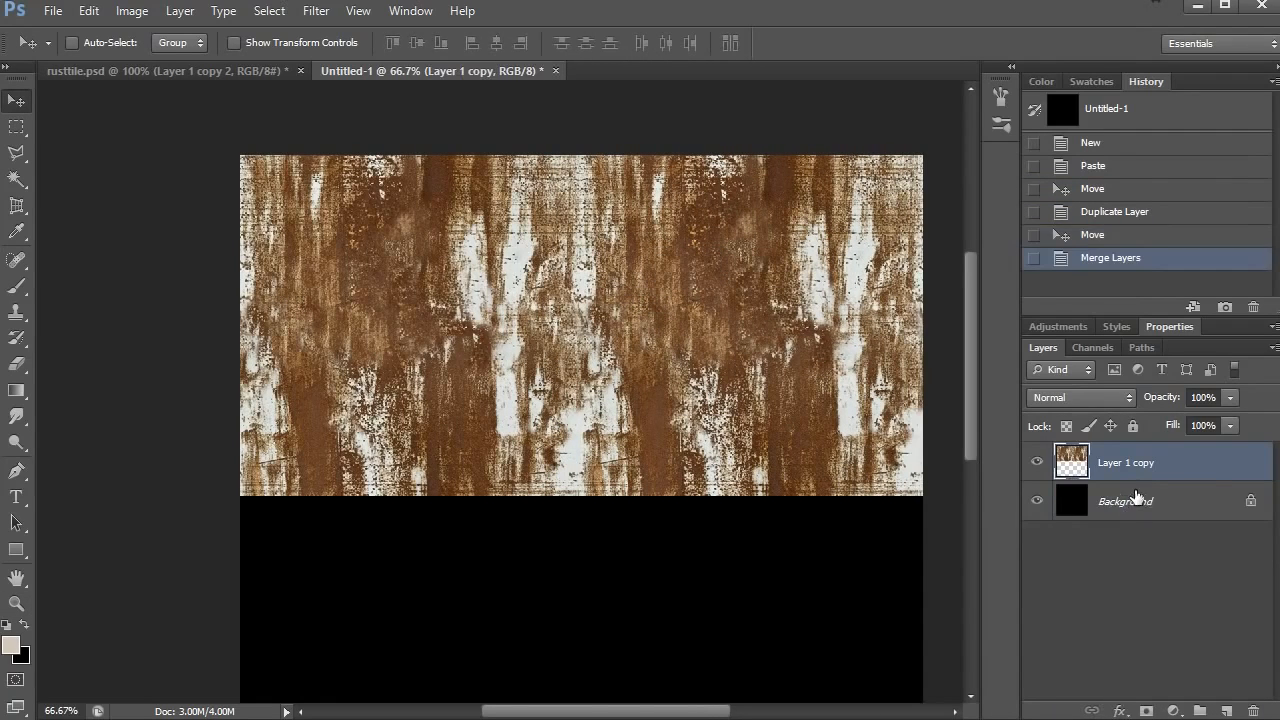
pyautogui.moveTo(1168, 469); pyautogui.dragTo(1226, 711)
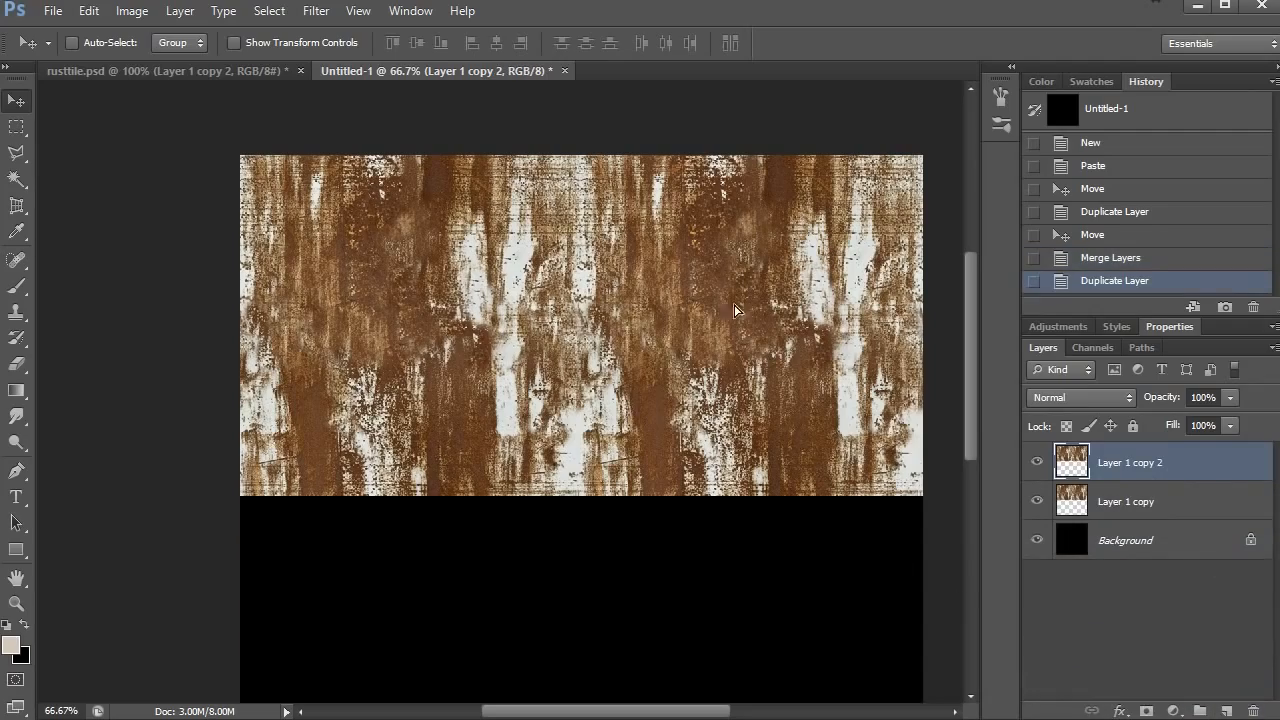
pyautogui.moveTo(739, 311); pyautogui.dragTo(750, 588)
# - Examine the joins between the four tiles for visible seams and repeating patterns, both close up and zoomed out
pyautogui.press('z')
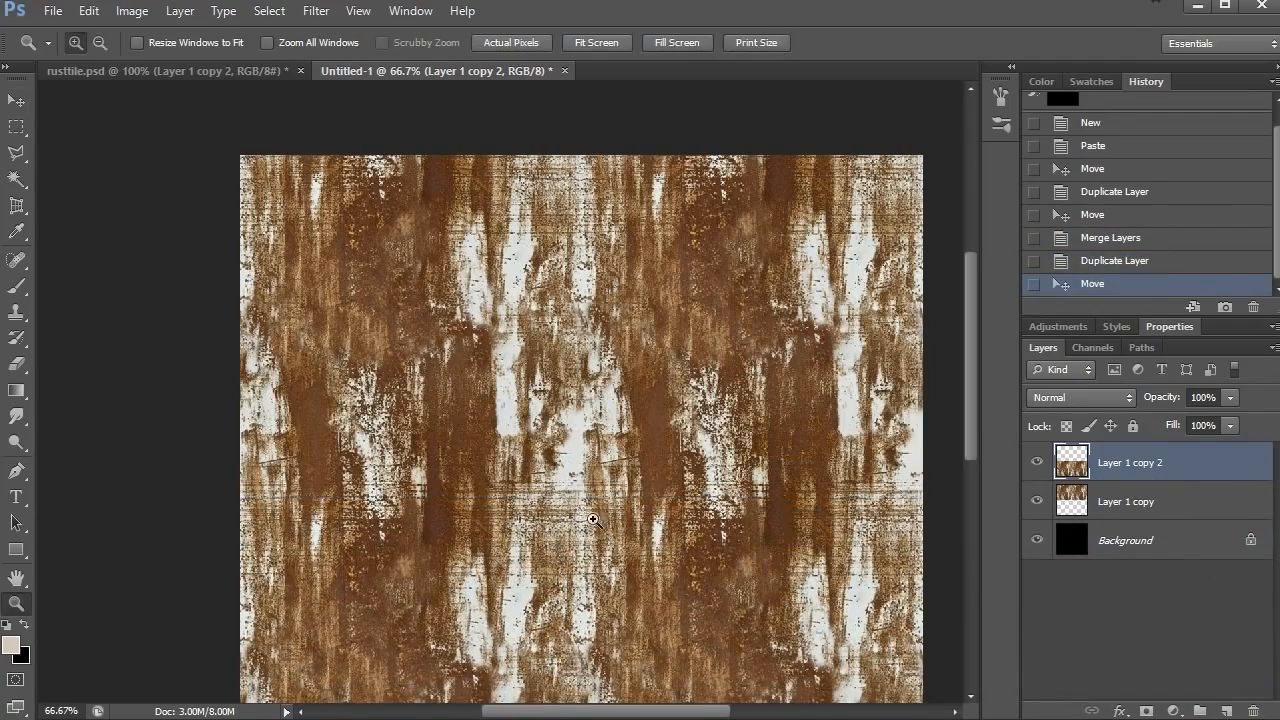
pyautogui.keyDown('alt'); pyautogui.click(590, 511); pyautogui.keyUp('alt')
pyautogui.click(486, 343)
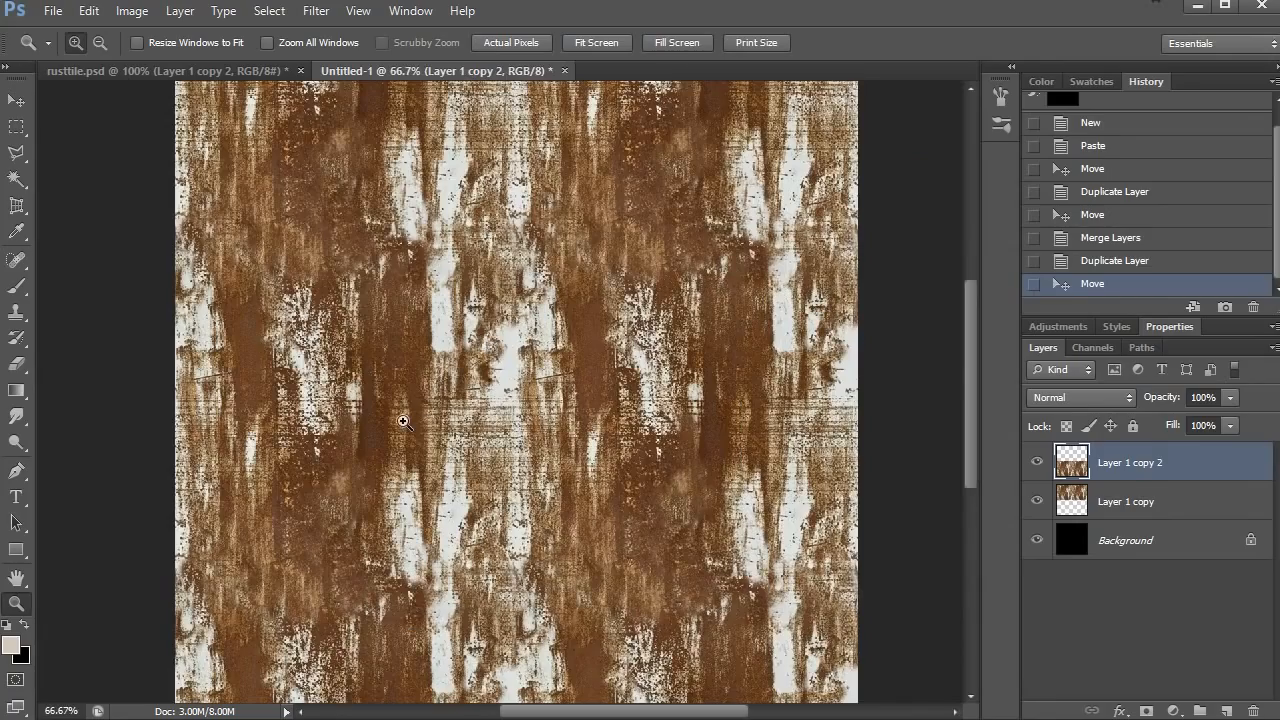
pyautogui.click(485, 430)
pyautogui.moveTo(584, 286); pyautogui.dragTo(586, 441)
pyautogui.moveTo(655, 367); pyautogui.dragTo(696, 345)
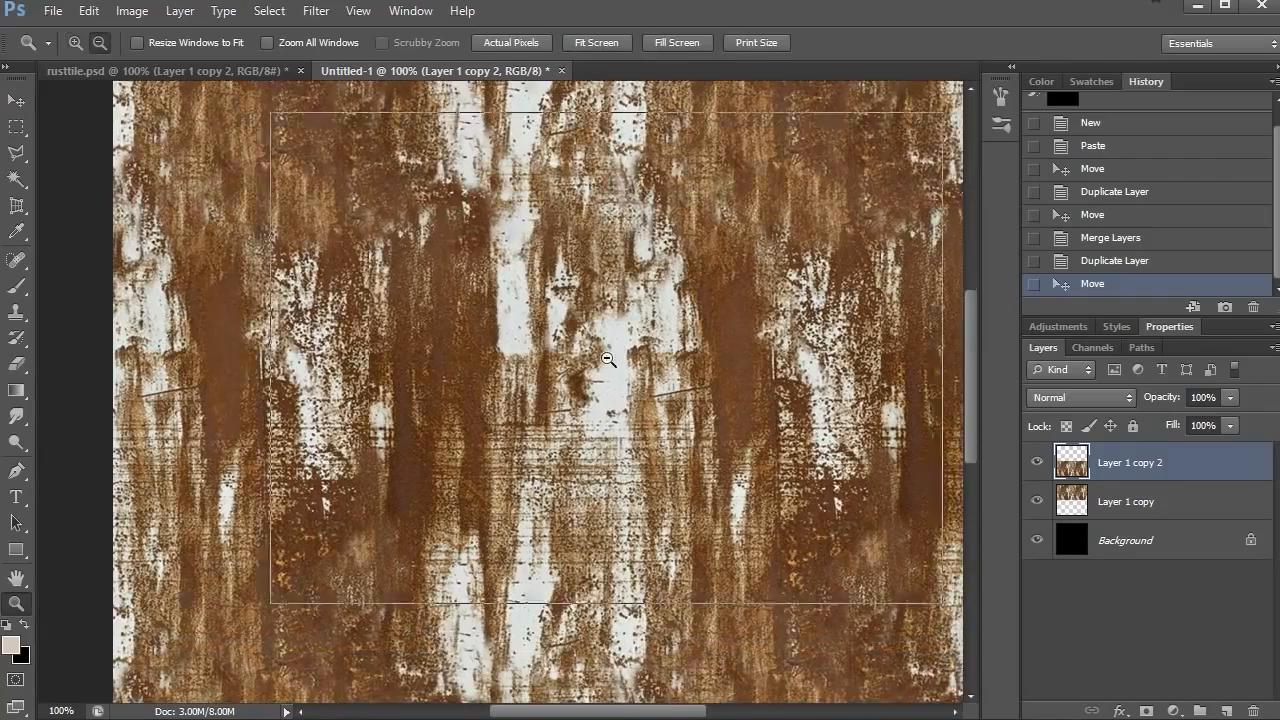
pyautogui.keyDown('alt'); pyautogui.click(609, 358); pyautogui.keyUp('alt')
pyautogui.moveTo(563, 398); pyautogui.dragTo(478, 340)
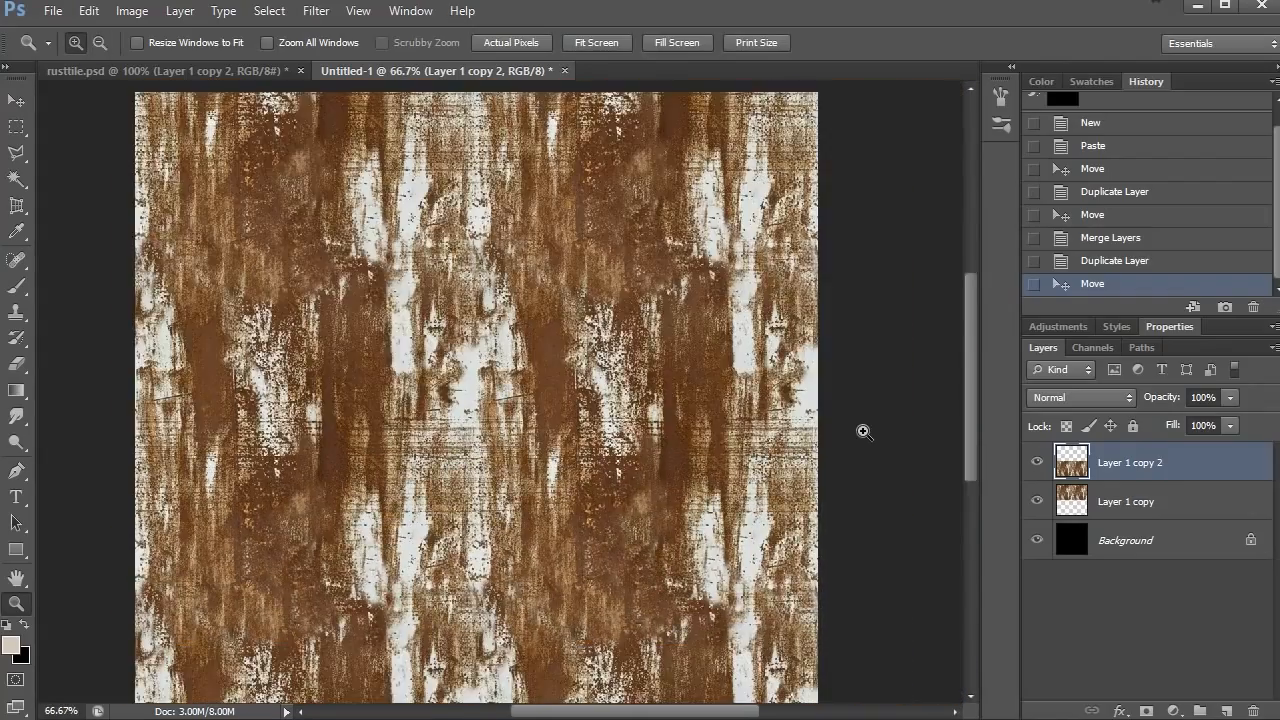